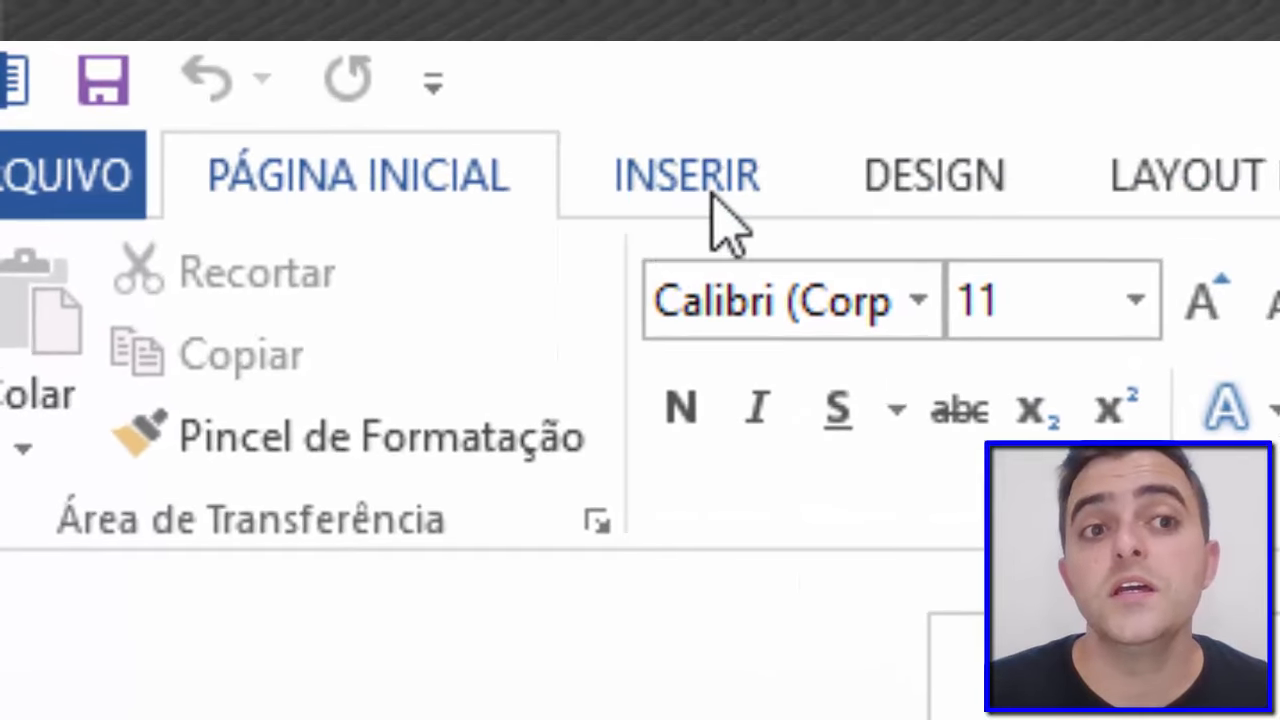
# - Insert a table with seven columns and three rows, and reposition the whole table on the page
pyautogui.click(726, 220)
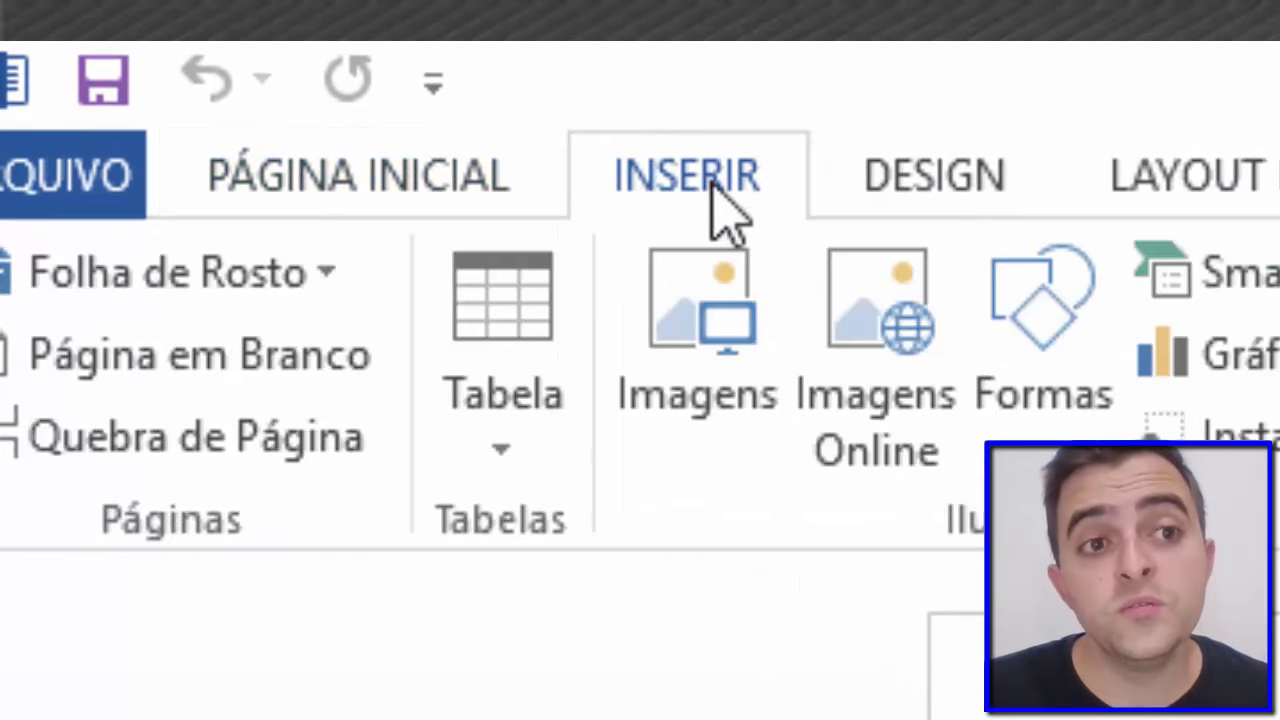
pyautogui.click(502, 448)
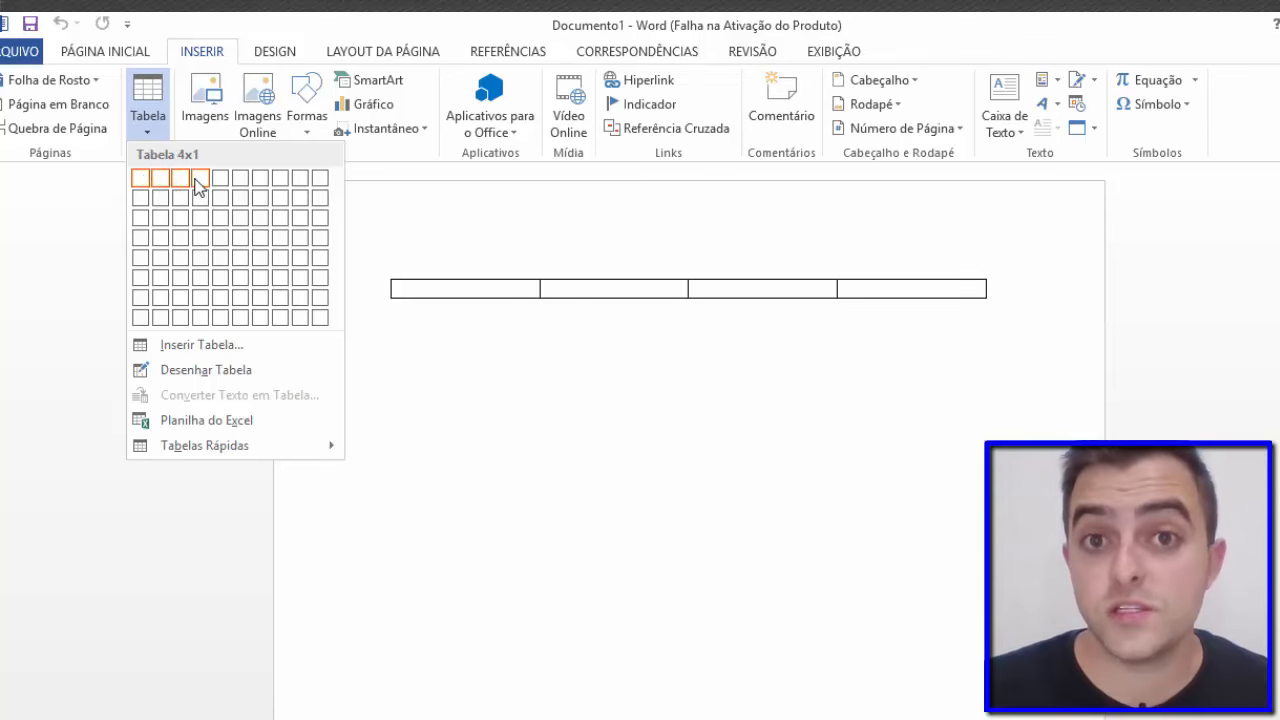
pyautogui.click(262, 222)
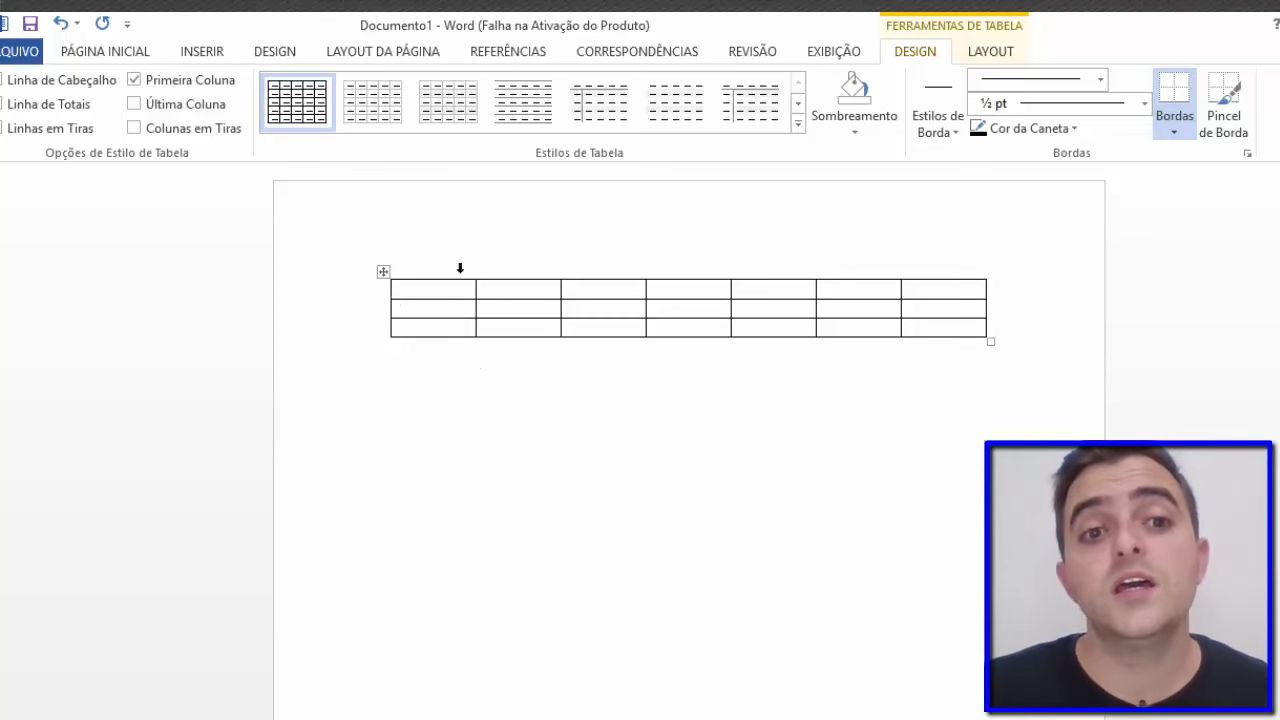
pyautogui.click(383, 272)
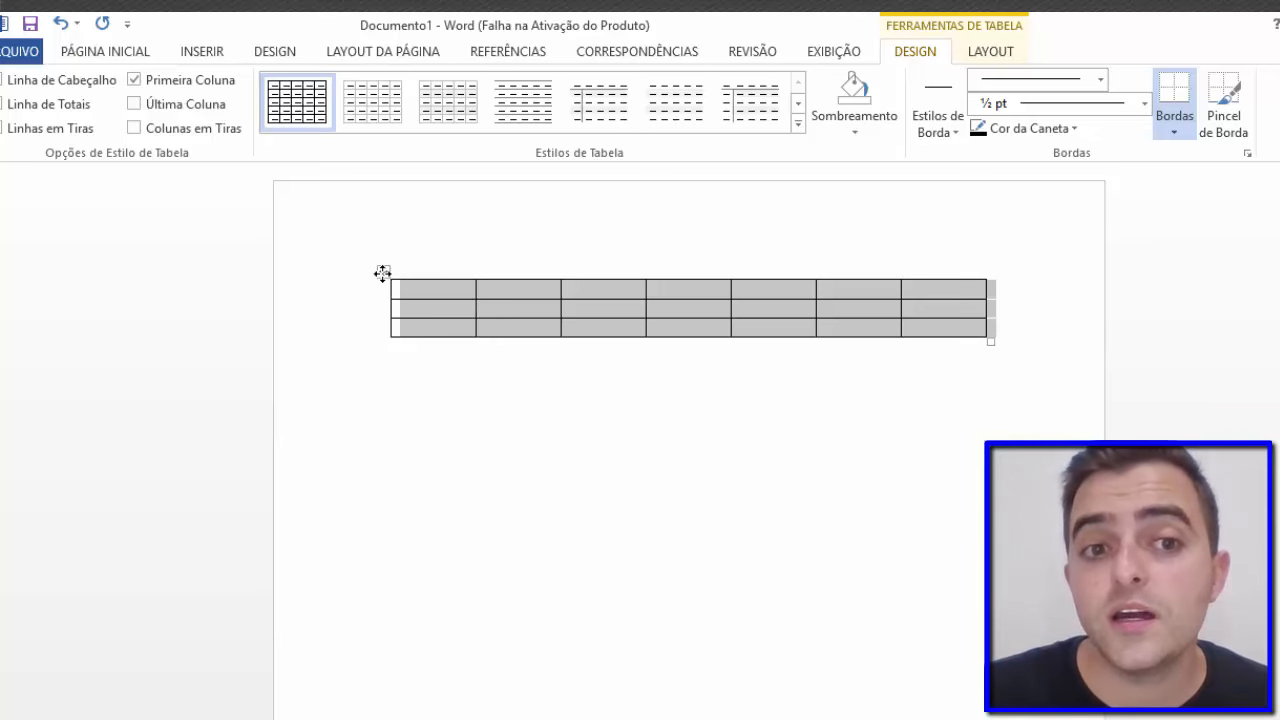
pyautogui.moveTo(383, 276); pyautogui.dragTo(383, 491)
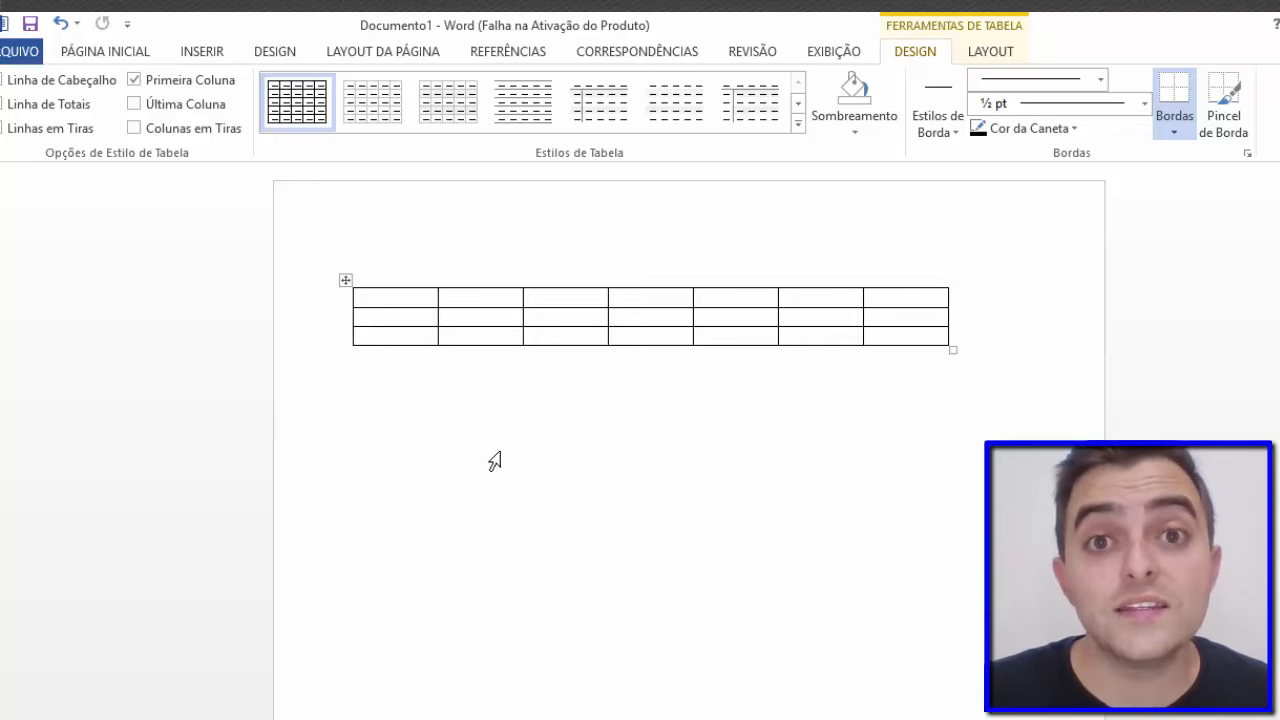
# - Select the entire table and delete it from the document
pyautogui.click(344, 280)
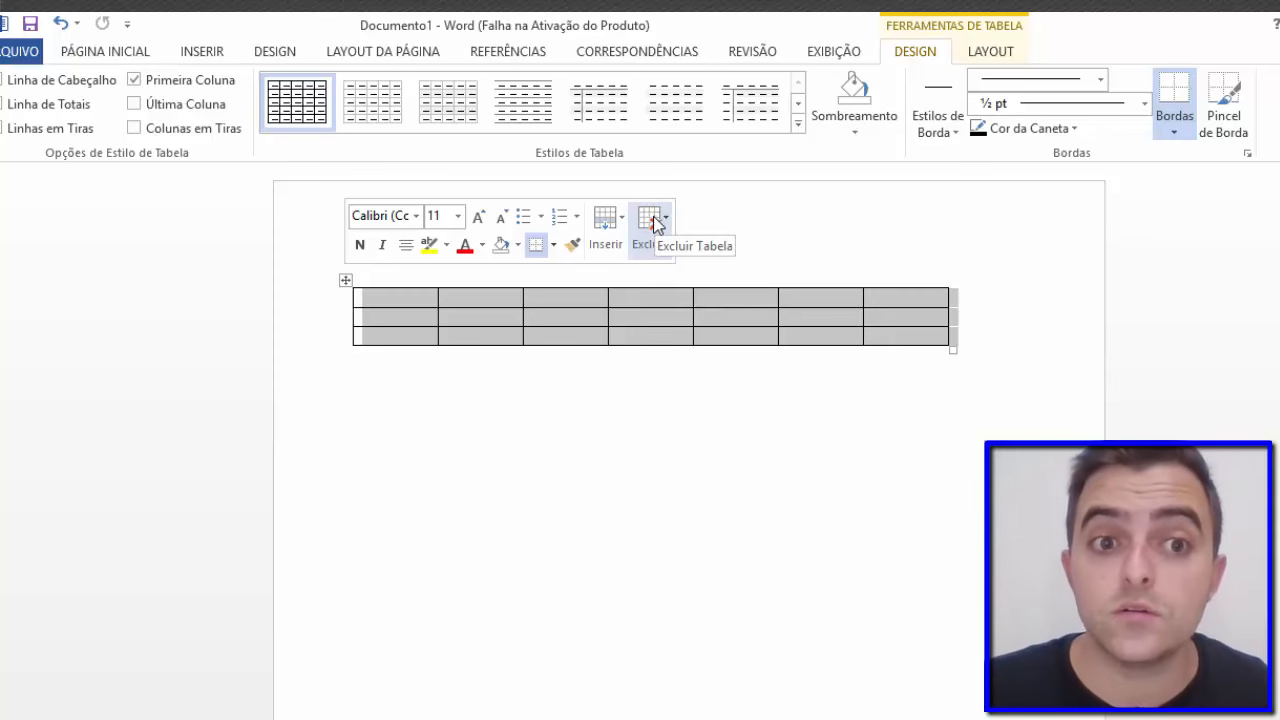
pyautogui.click(652, 222)
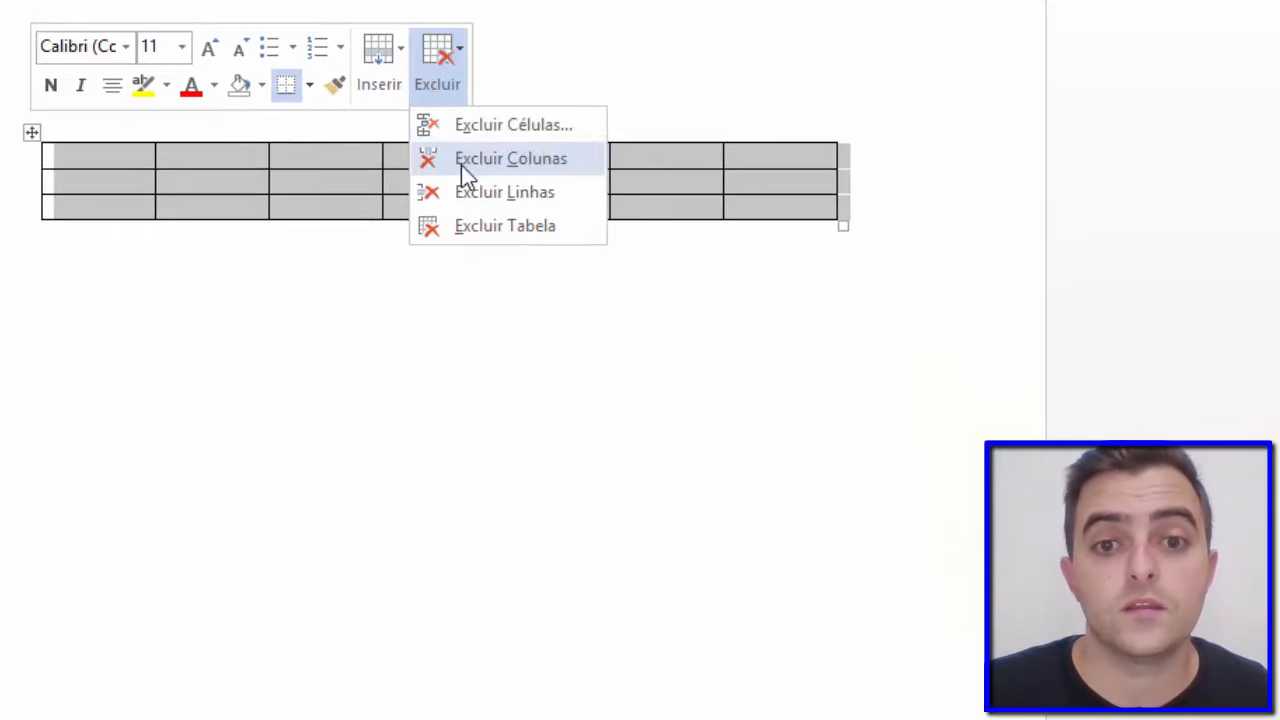
pyautogui.click(472, 230)
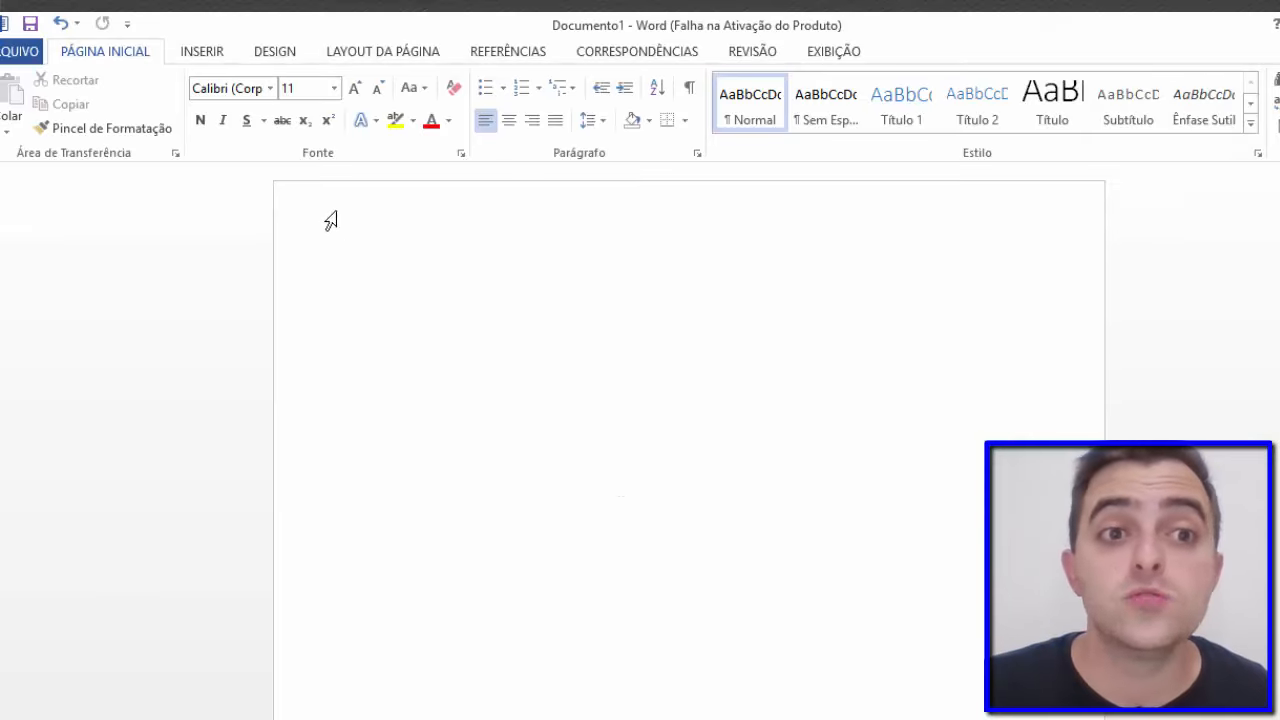
# - Start a new table by exact dimensions, with 7 columns and 6 rows
pyautogui.click(203, 51)
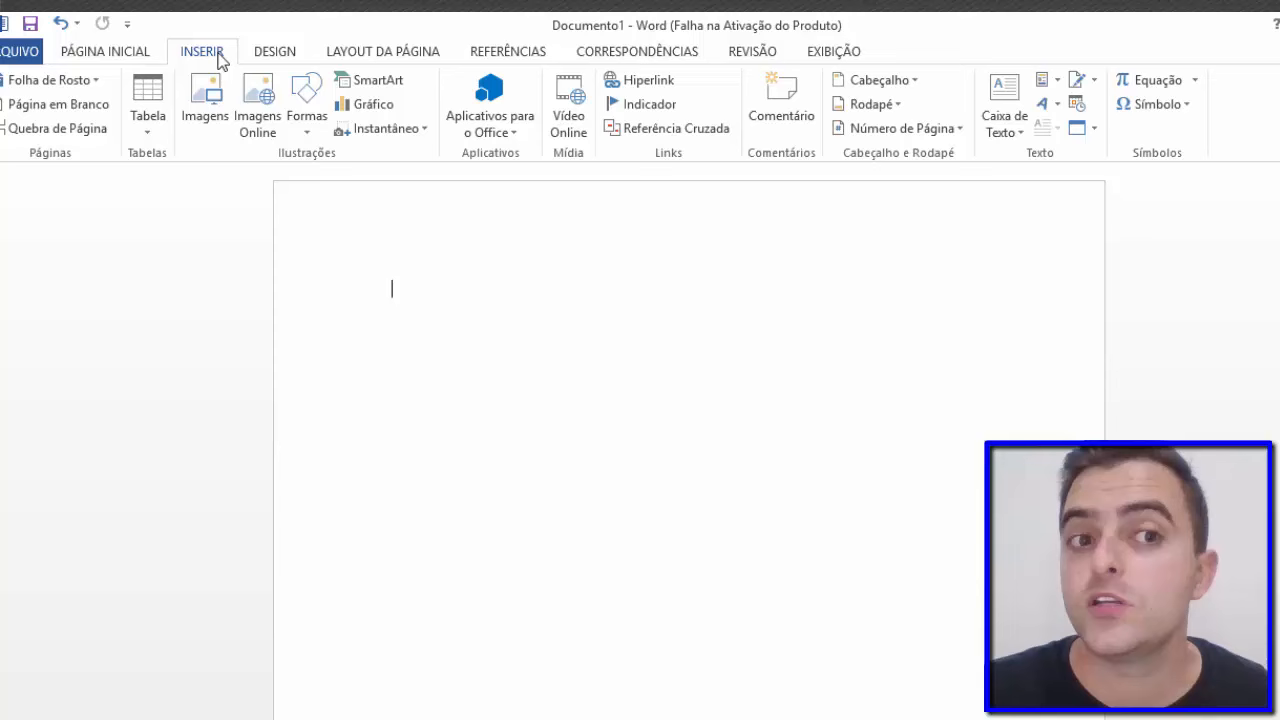
pyautogui.click(156, 130)
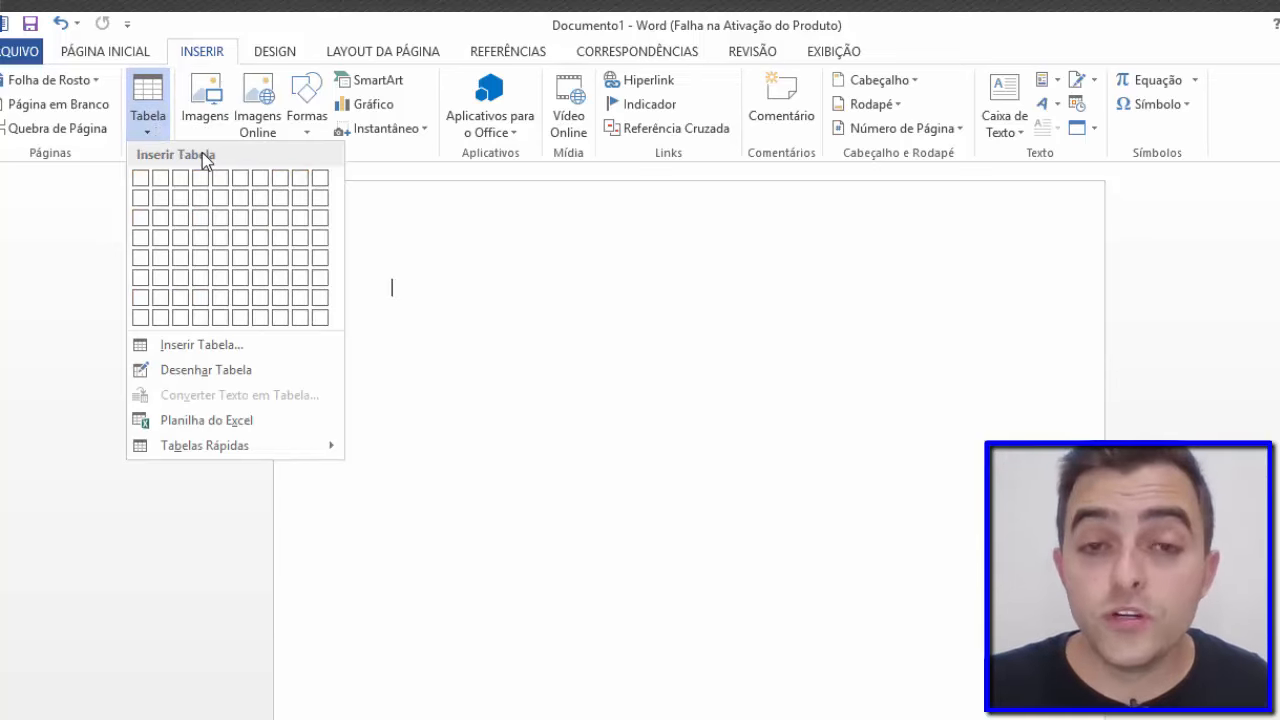
pyautogui.click(263, 343)
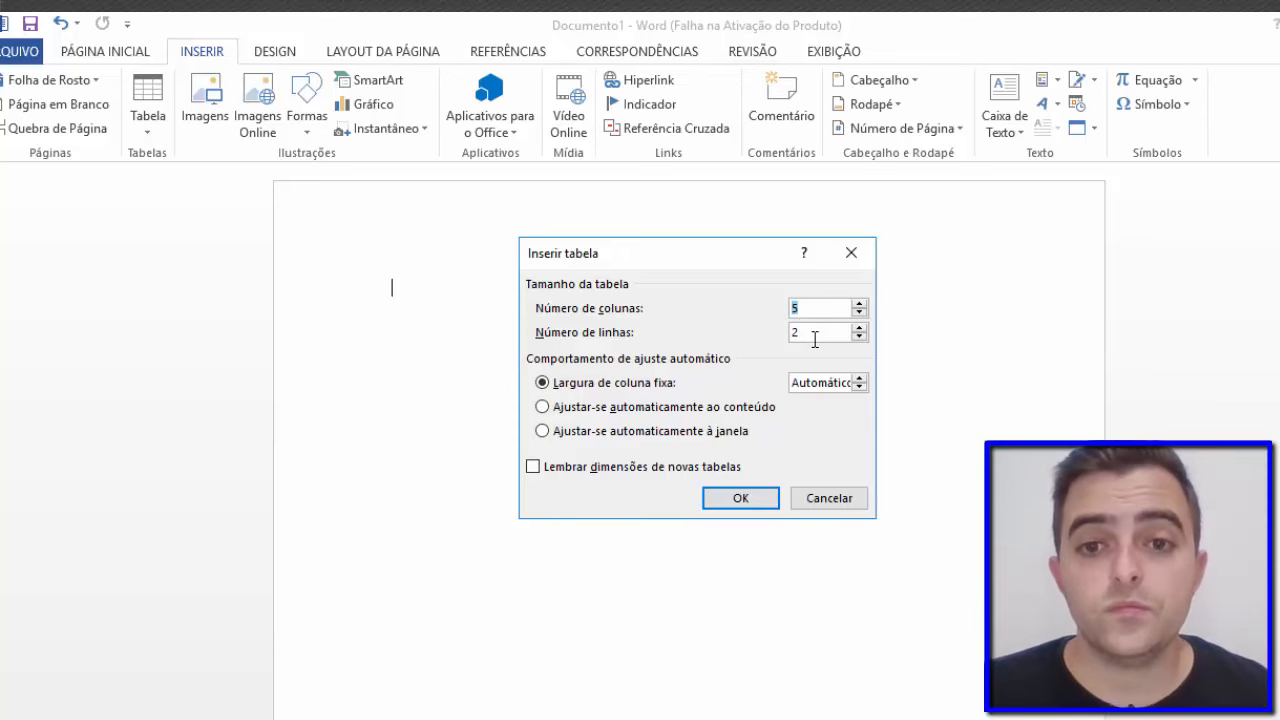
pyautogui.click(859, 304)
pyautogui.click(859, 304)
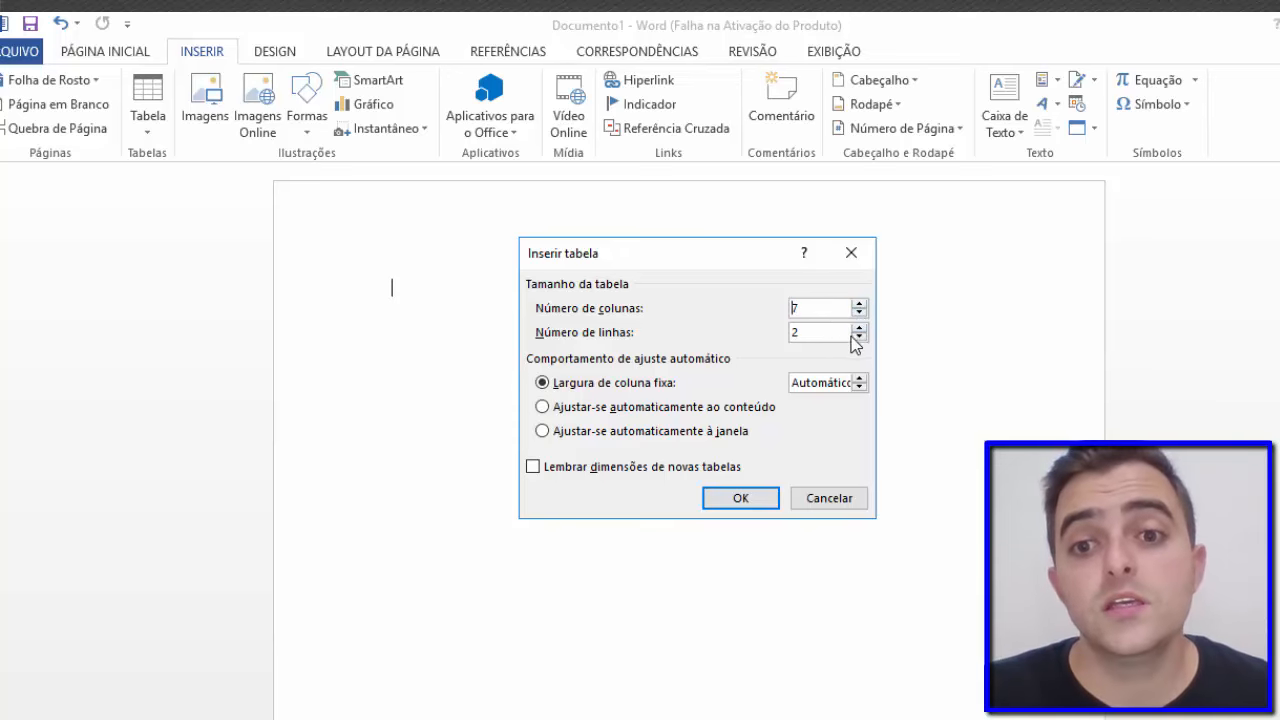
pyautogui.click(858, 327)
pyautogui.click(858, 327)
pyautogui.click(858, 327)
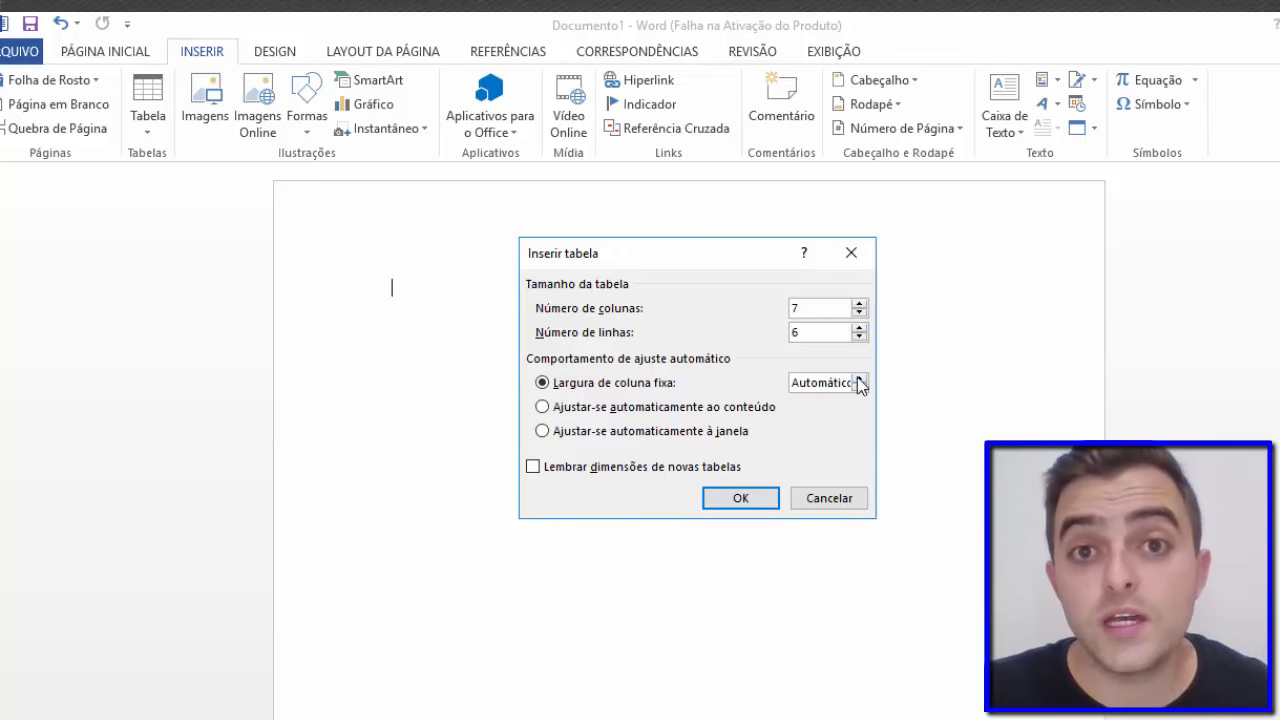
# - Try a fixed column width of 1,4 cm for the new table and clear the width value again
pyautogui.click(858, 378)
pyautogui.click(858, 379)
pyautogui.click(858, 379)
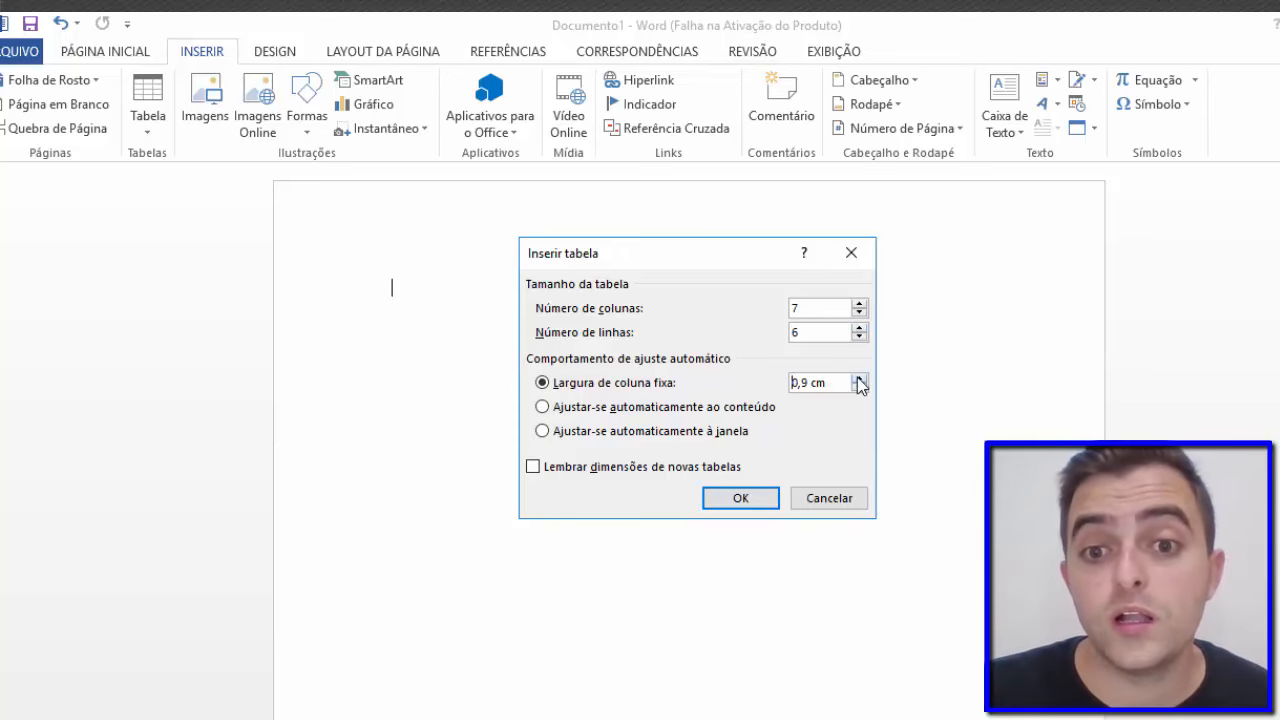
pyautogui.click(858, 379)
pyautogui.click(858, 379)
pyautogui.click(858, 379)
pyautogui.click(858, 379)
pyautogui.click(858, 379)
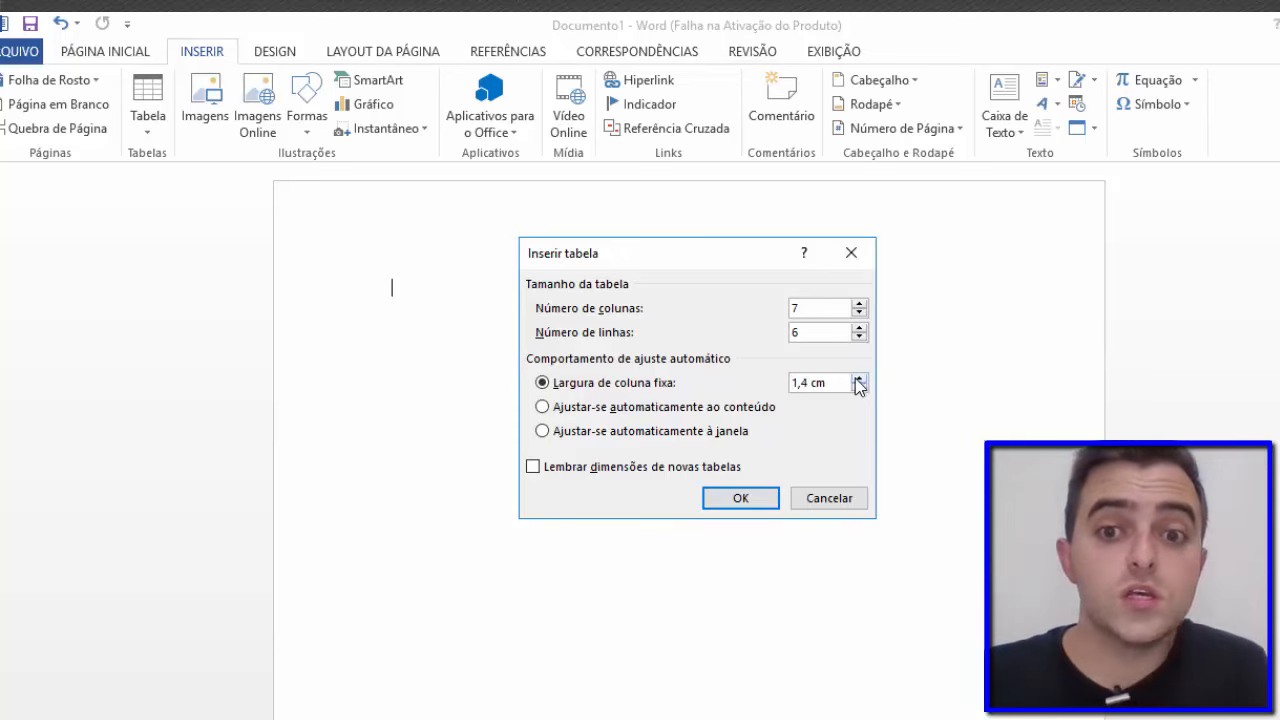
pyautogui.moveTo(834, 381); pyautogui.dragTo(762, 396)
pyautogui.press('BackSpace')
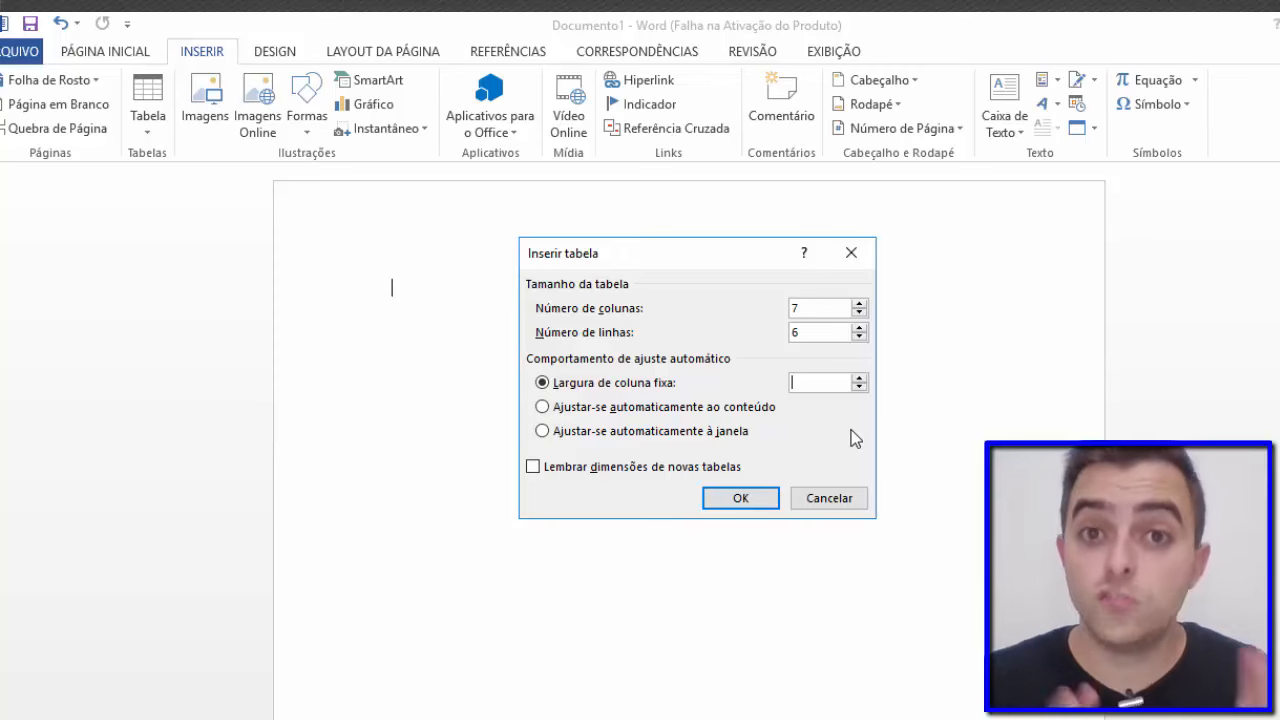
# - Enable remembering the dimensions for new tables and create the table
pyautogui.click(533, 466)
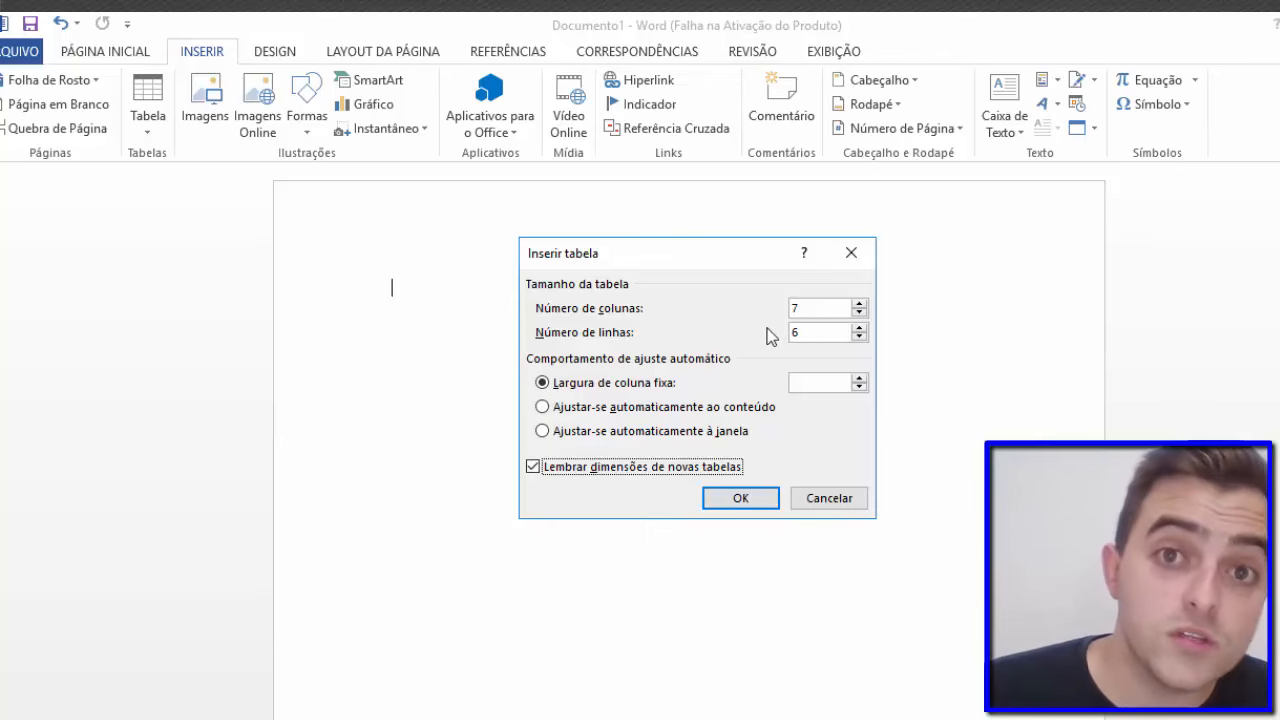
pyautogui.click(741, 496)
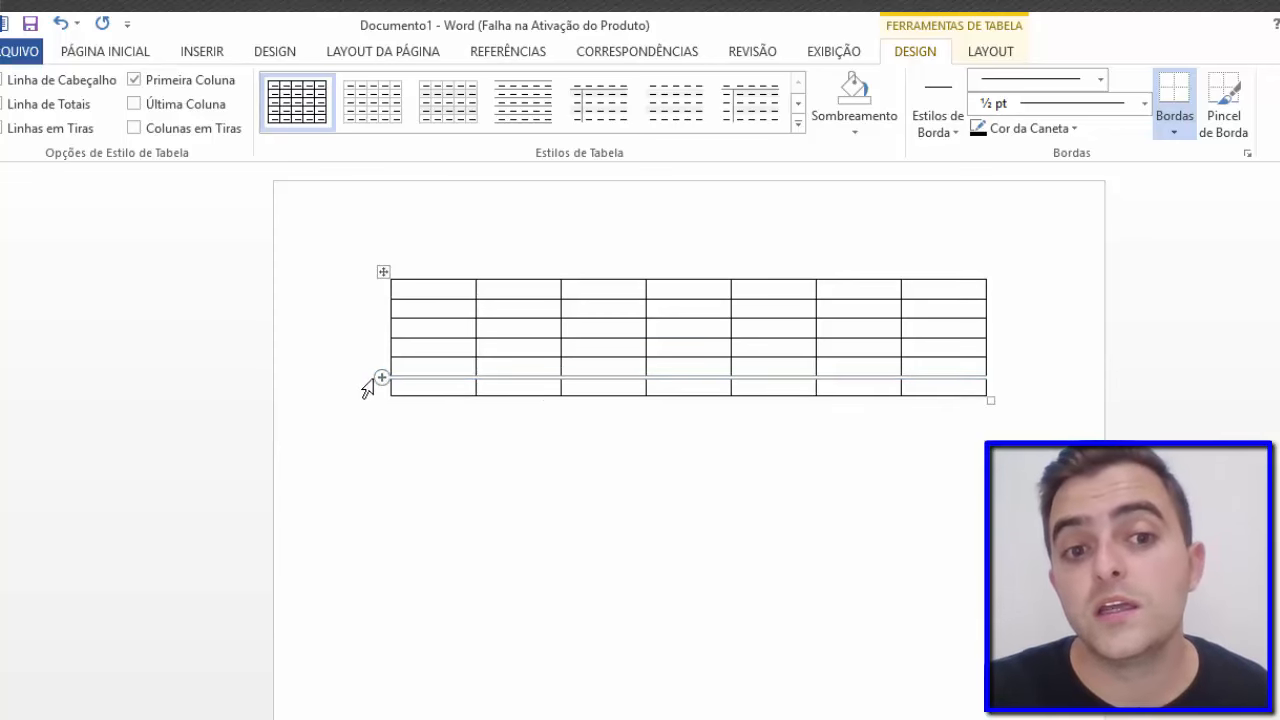
# - Insert one column between the second and third columns and seven rows between the fifth and sixth rows of the table
pyautogui.moveTo(381, 378)
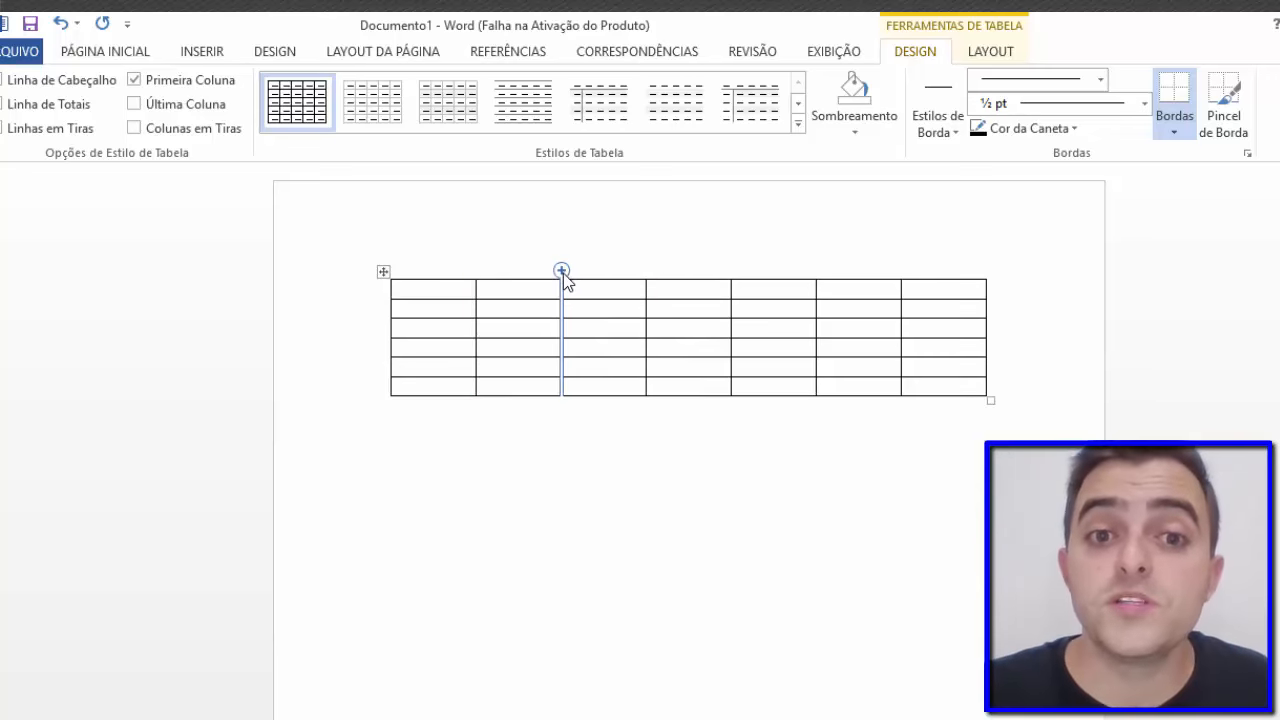
pyautogui.click(562, 271)
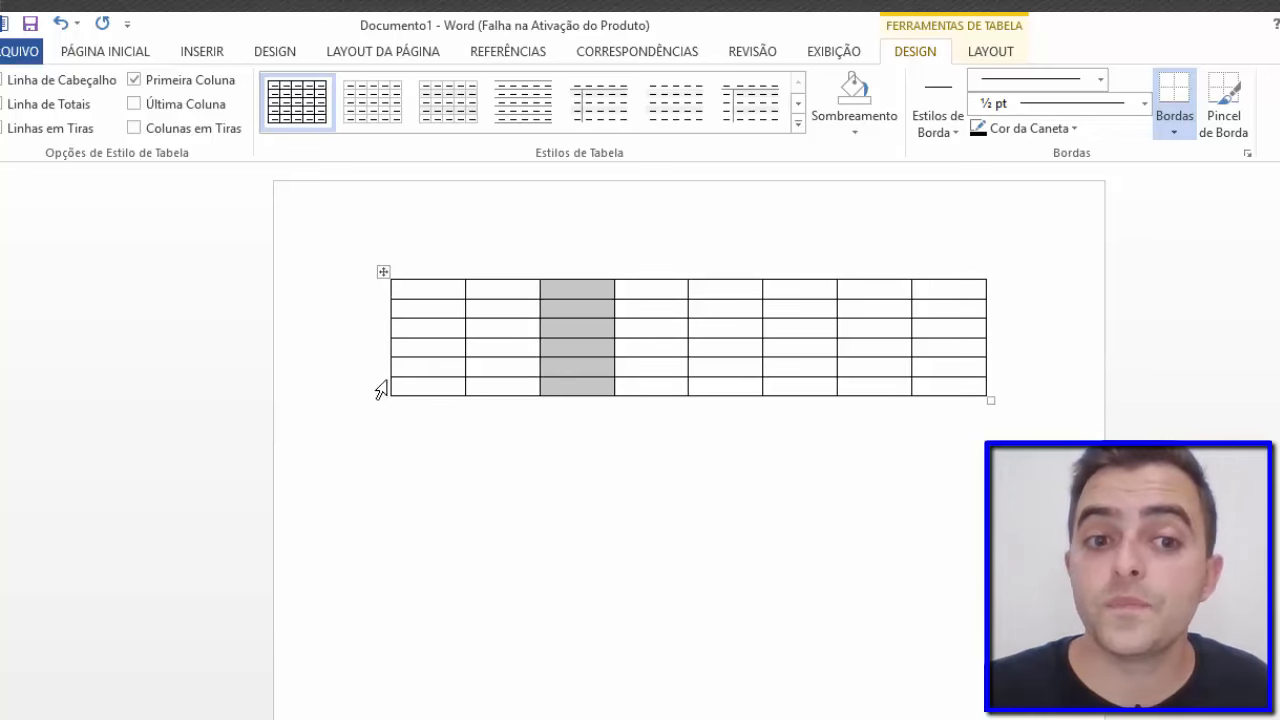
pyautogui.click(384, 347)
pyautogui.click(384, 379)
pyautogui.click(384, 379)
pyautogui.click(384, 379)
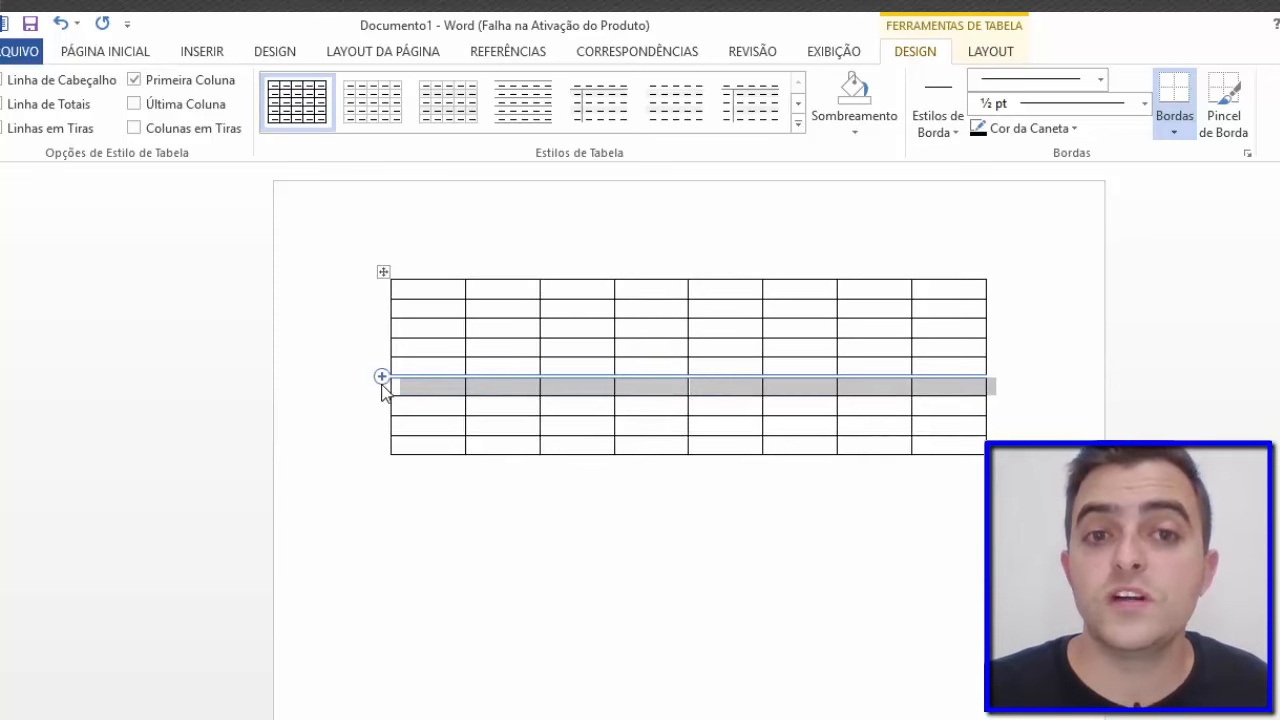
pyautogui.click(384, 380)
pyautogui.click(384, 380)
pyautogui.click(385, 380)
pyautogui.click(385, 380)
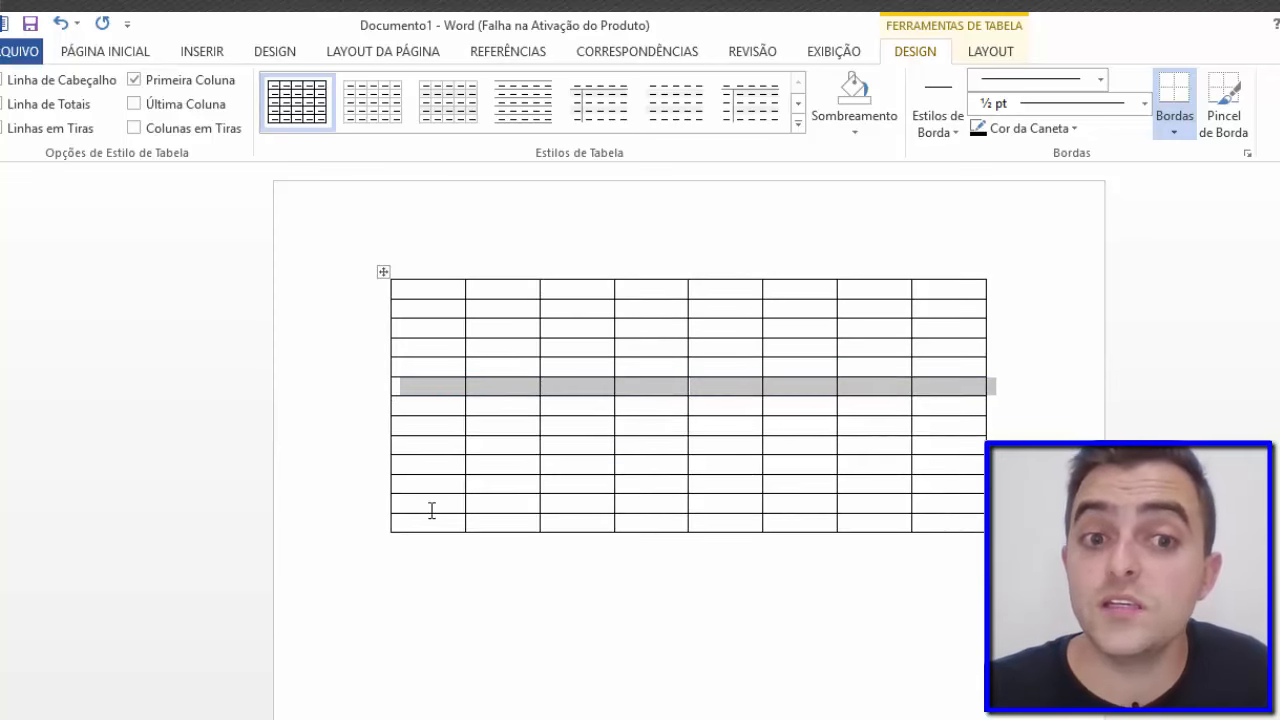
pyautogui.click(663, 618)
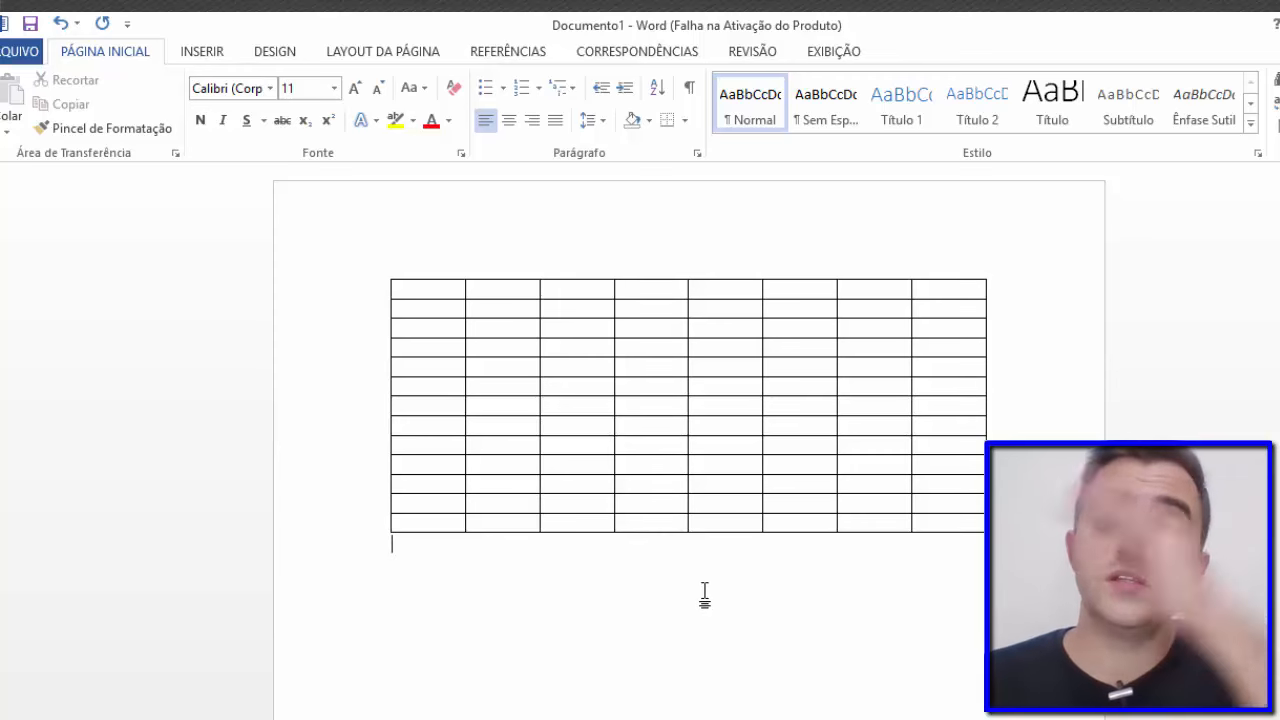
# - Insert a column to the left of the table's third column
pyautogui.rightClick(582, 410)
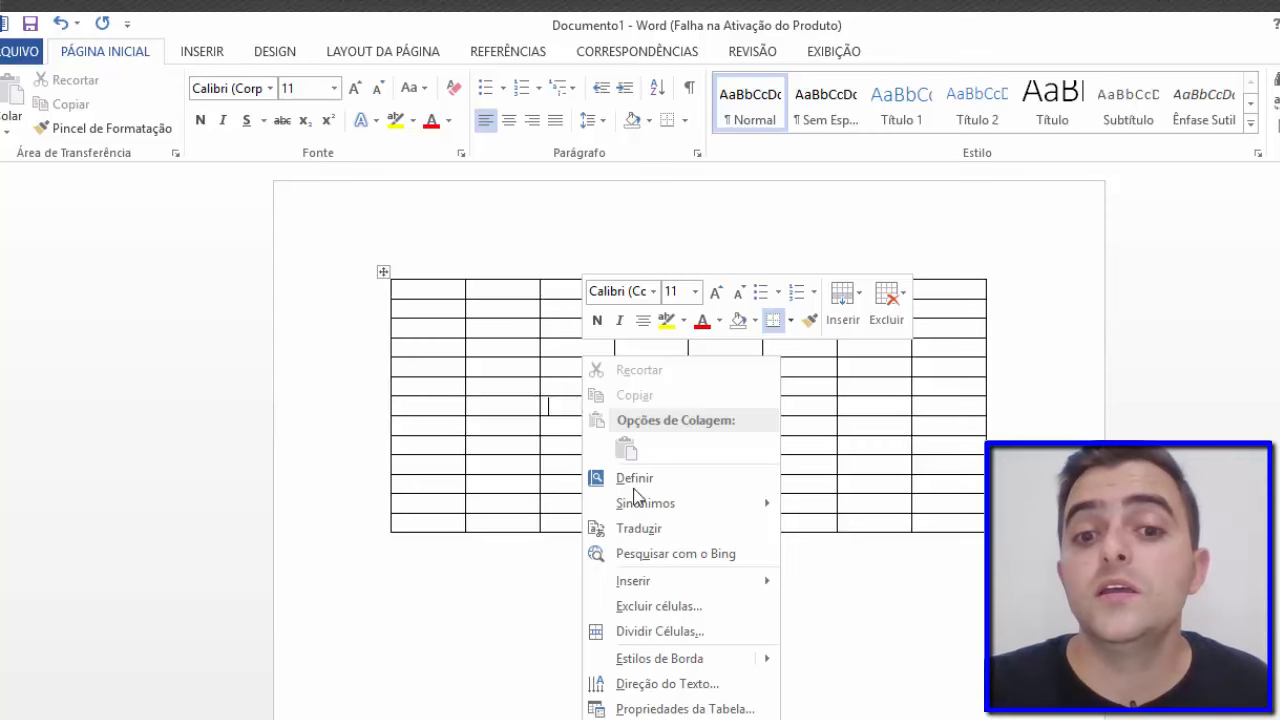
pyautogui.moveTo(730, 583)
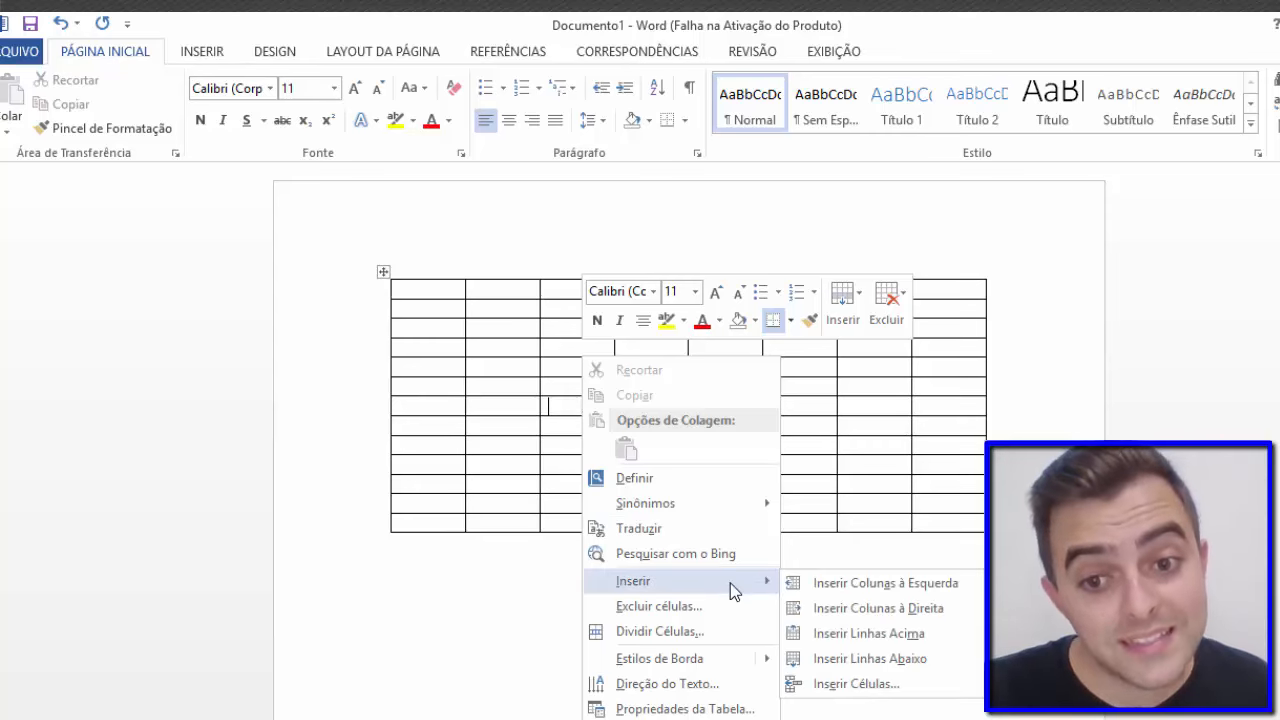
pyautogui.click(839, 581)
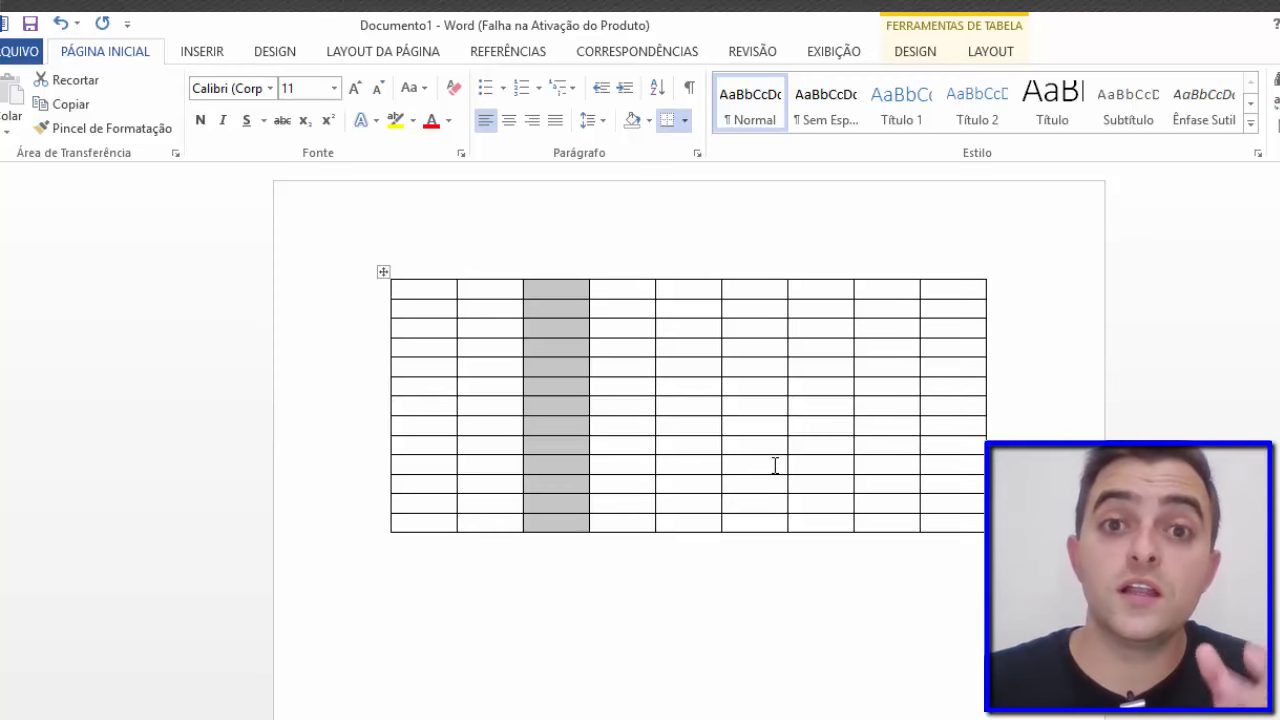
# - Insert a row above the last row of the table
pyautogui.click(469, 484)
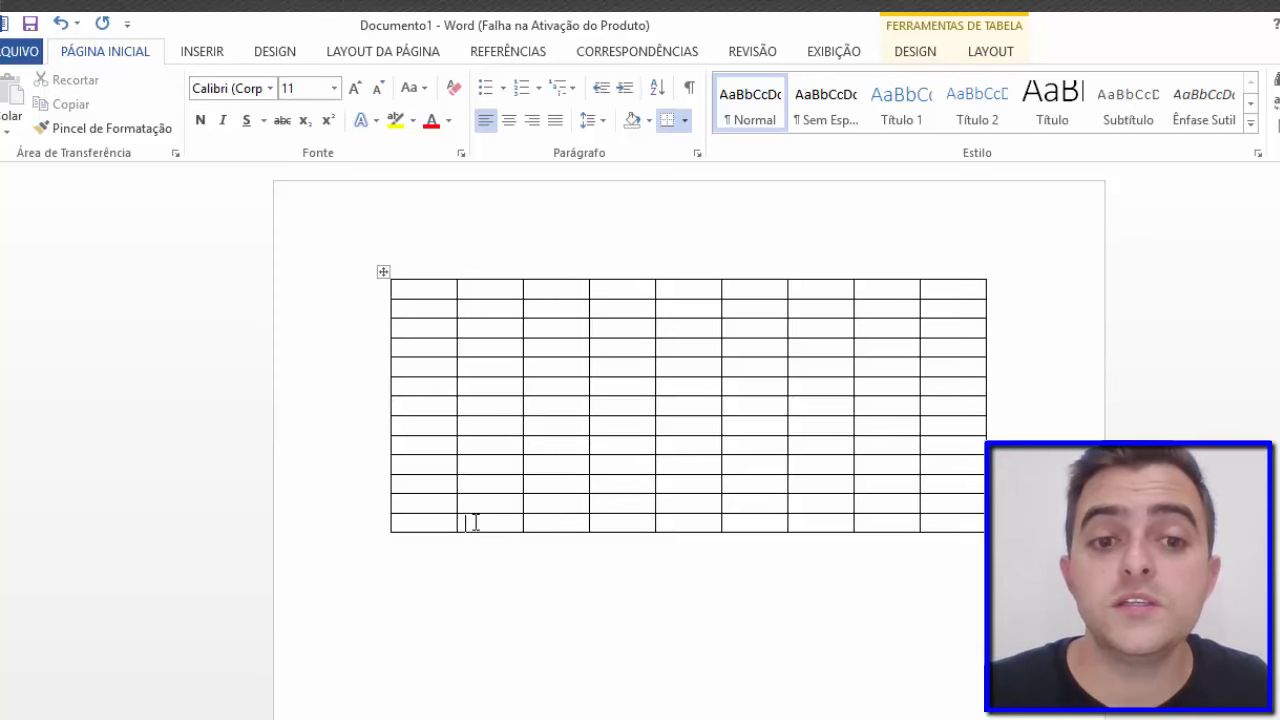
pyautogui.rightClick(475, 522)
pyautogui.moveTo(600, 327)
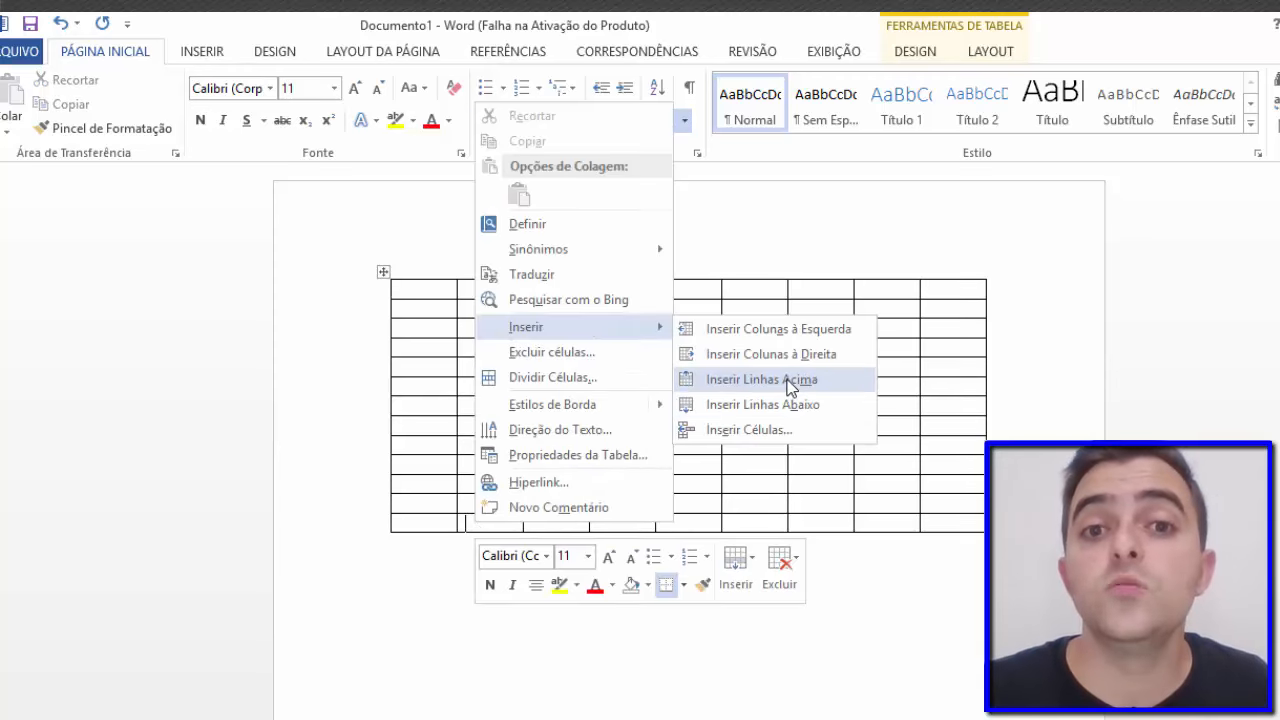
pyautogui.click(790, 380)
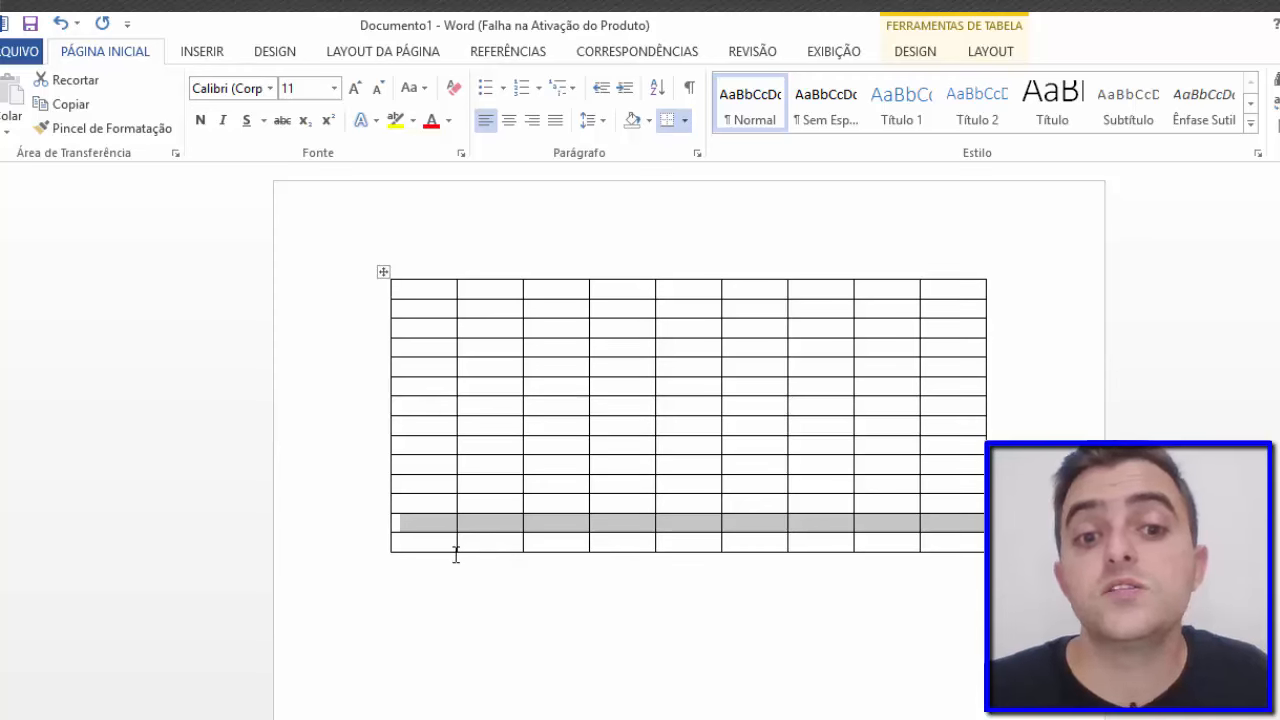
# - Insert a row below the last row of the table and deselect it
pyautogui.click(445, 546)
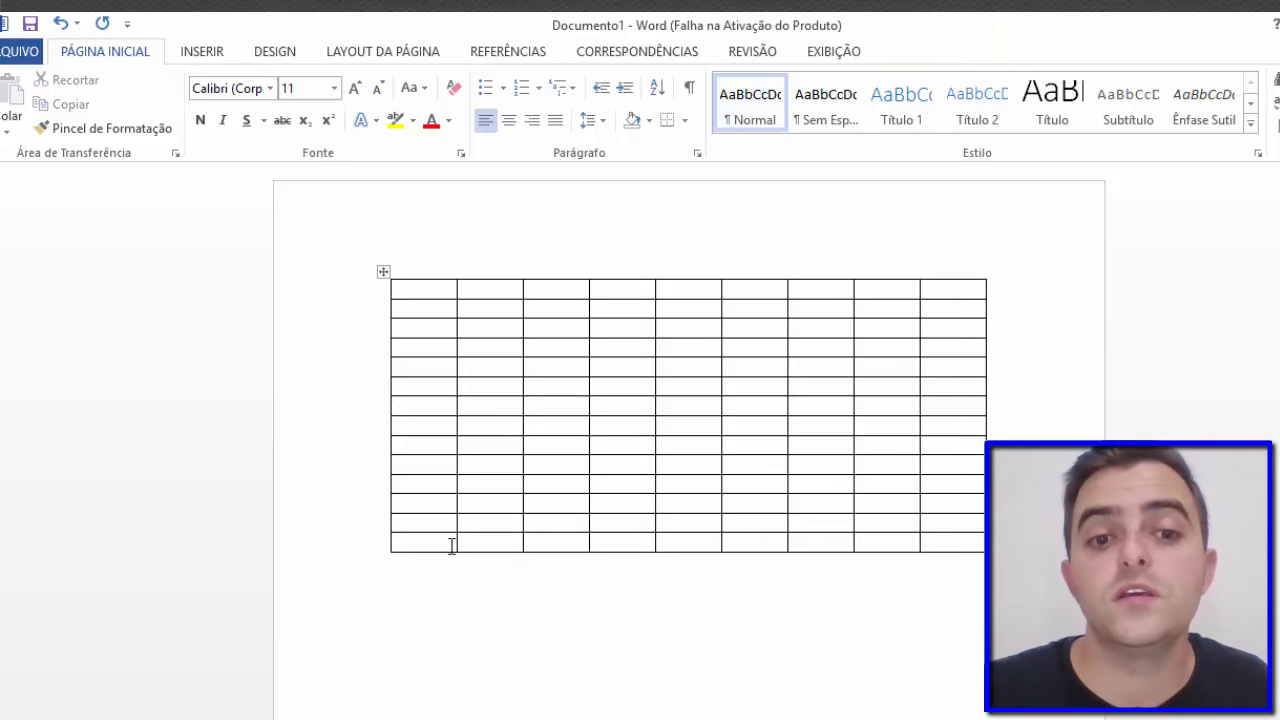
pyautogui.rightClick(450, 544)
pyautogui.moveTo(620, 350)
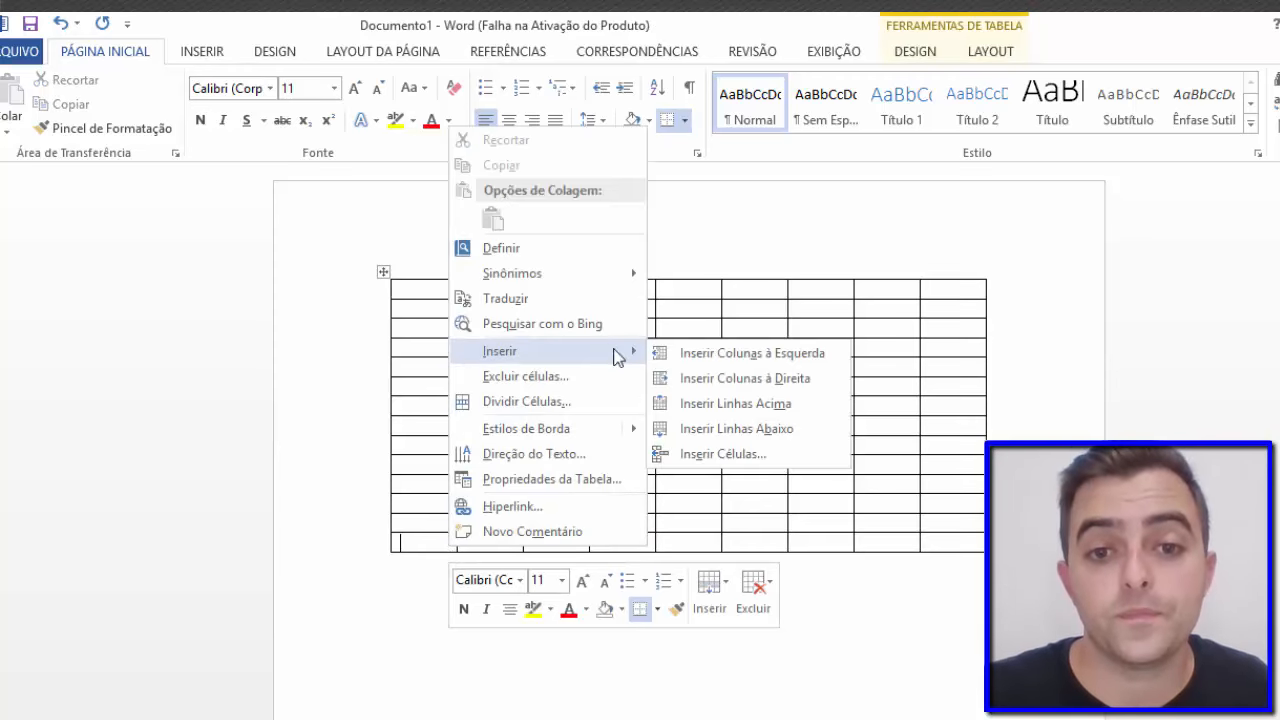
pyautogui.click(736, 428)
pyautogui.click(729, 594)
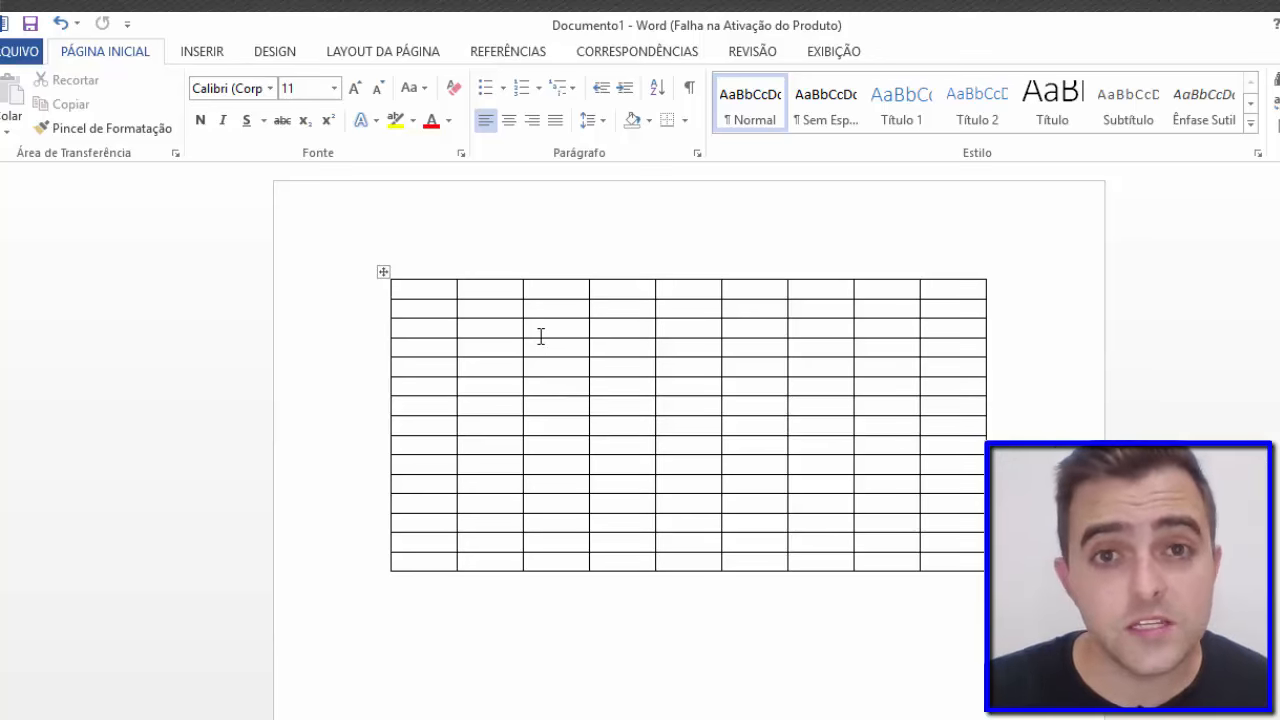
# - Enter the headers Janeiro and Fevereiro in the second and third cells of the table's first row
pyautogui.click(482, 346)
pyautogui.click(492, 292)
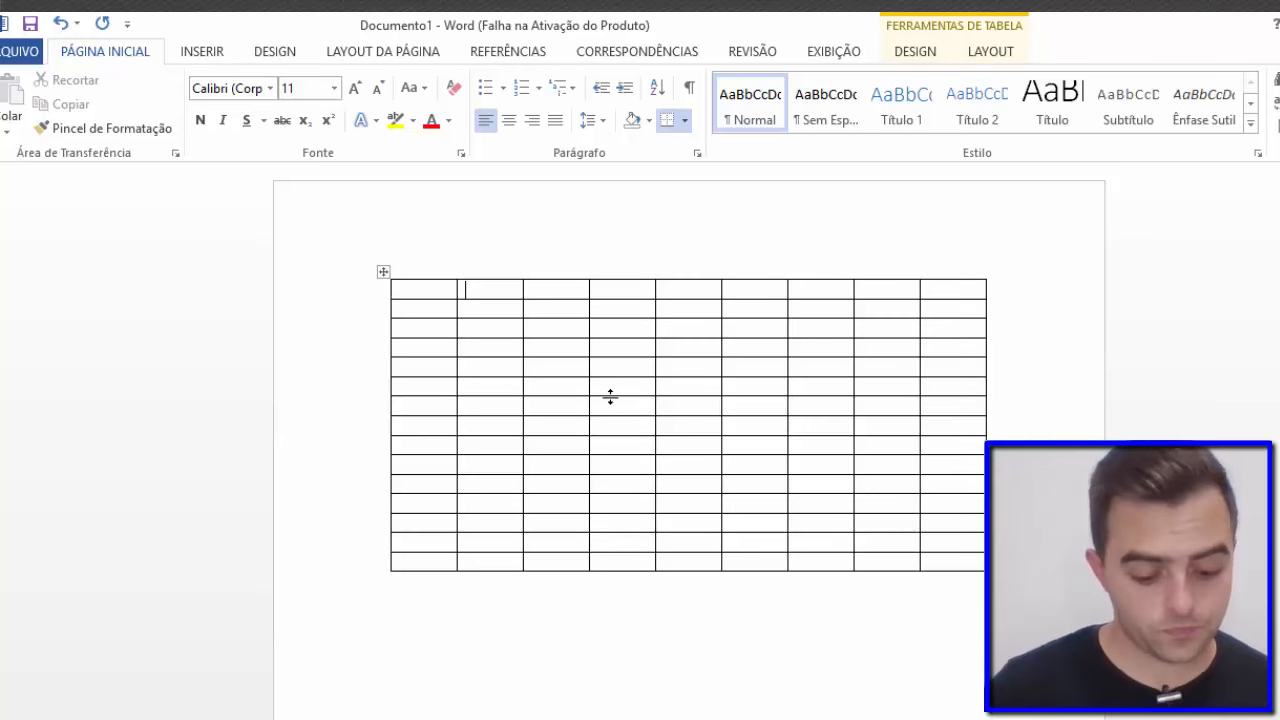
pyautogui.write('Janeiro')
pyautogui.click(571, 287)
pyautogui.write('Fevereiro')
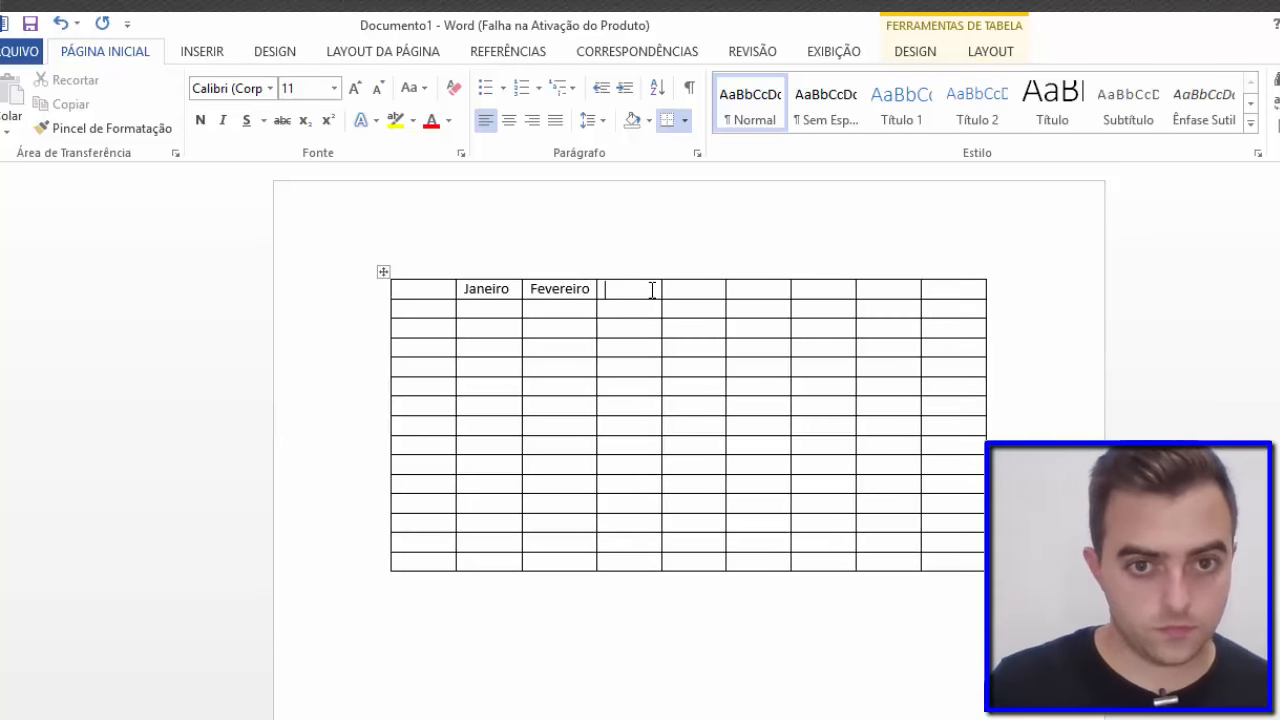
pyautogui.write('Mar')
pyautogui.press('BackSpace')
pyautogui.press('BackSpace')
pyautogui.press('BackSpace')
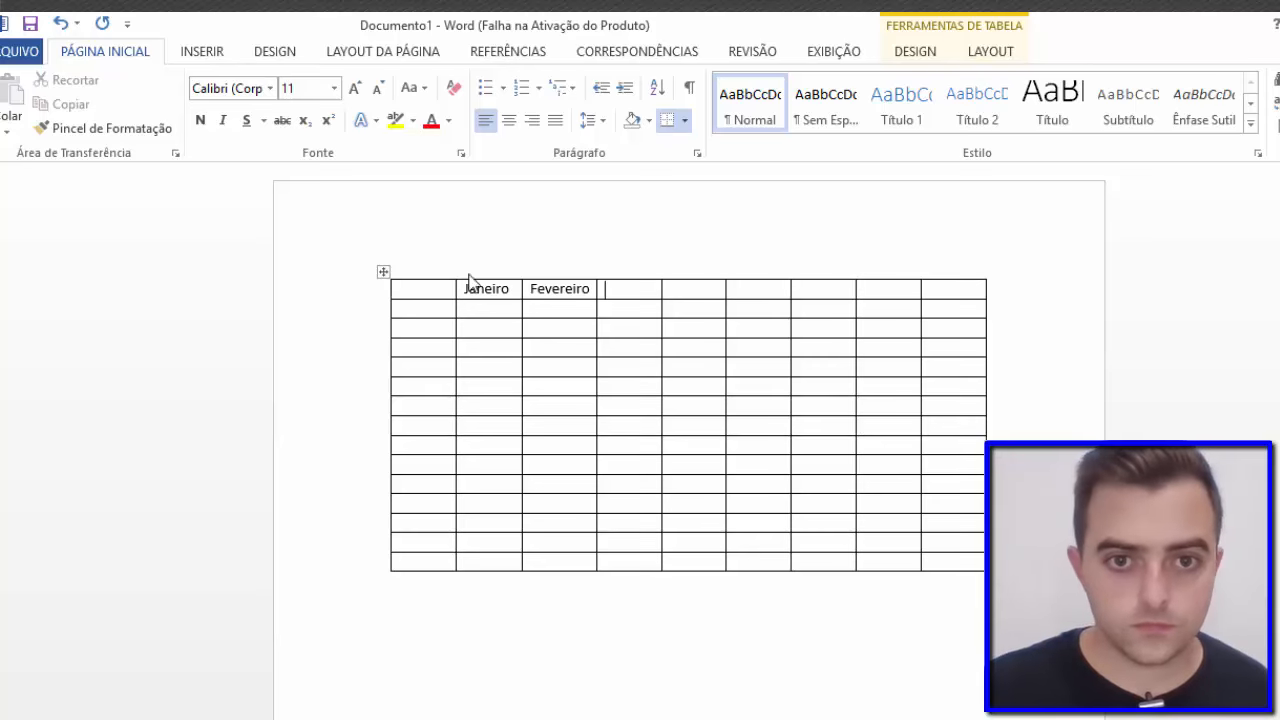
# - Enter the headers Março, Abril and Maio in the fourth to sixth cells of the table's first row
pyautogui.write('Março')
pyautogui.click(677, 289)
pyautogui.write('Abril')
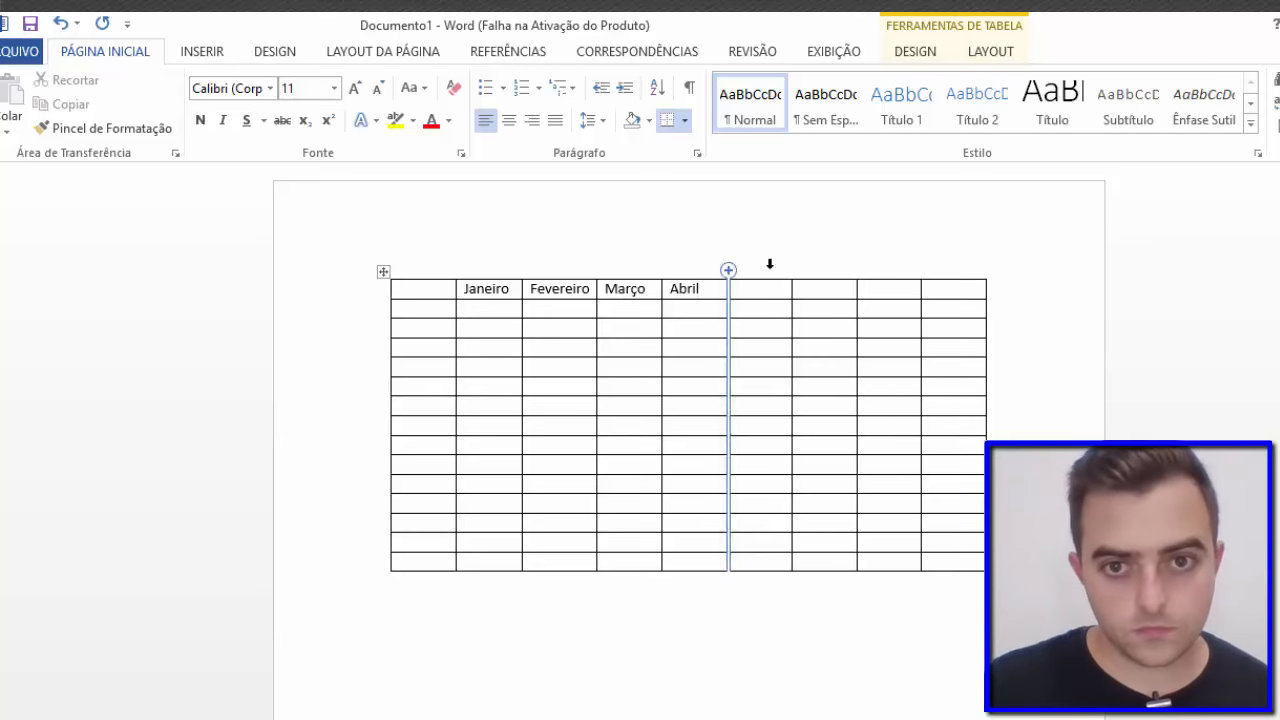
pyautogui.click(775, 288)
pyautogui.write('MaioChave')
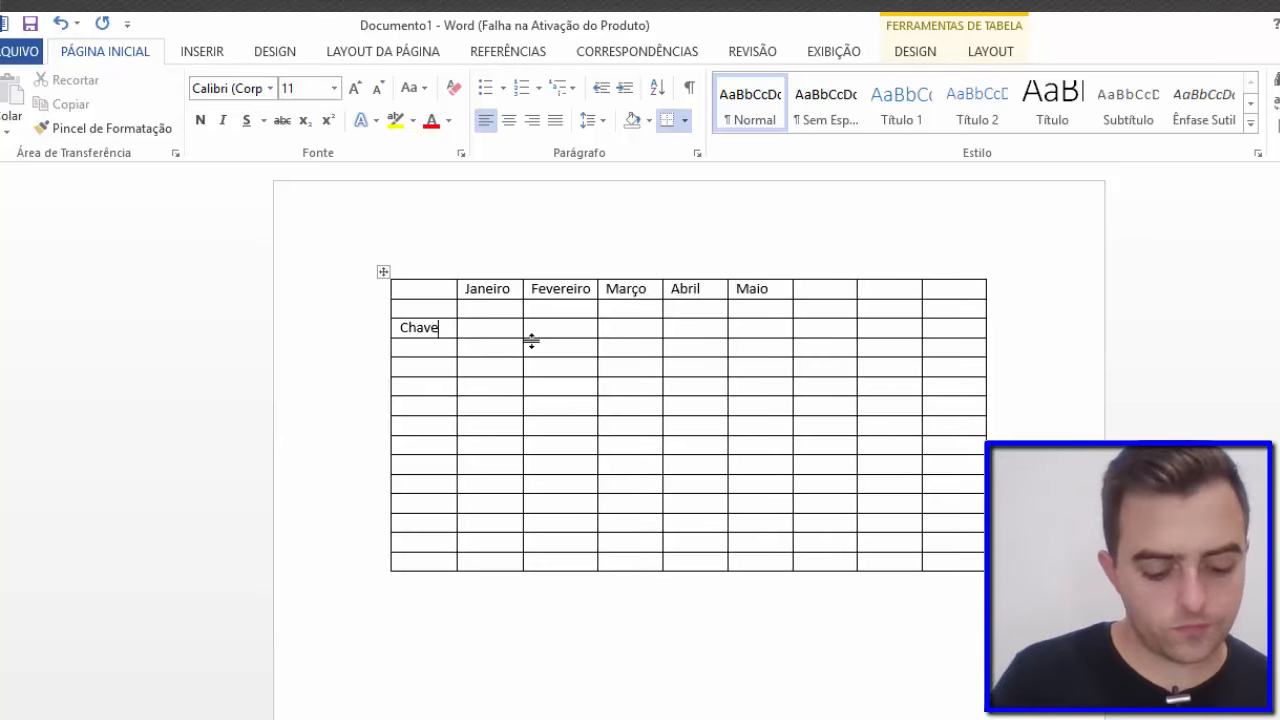
# - Fill the first column below the header row with Esqueiro, Chaveiro, Bola, Chapeu and two rows of "..."
pyautogui.write('iroBola')
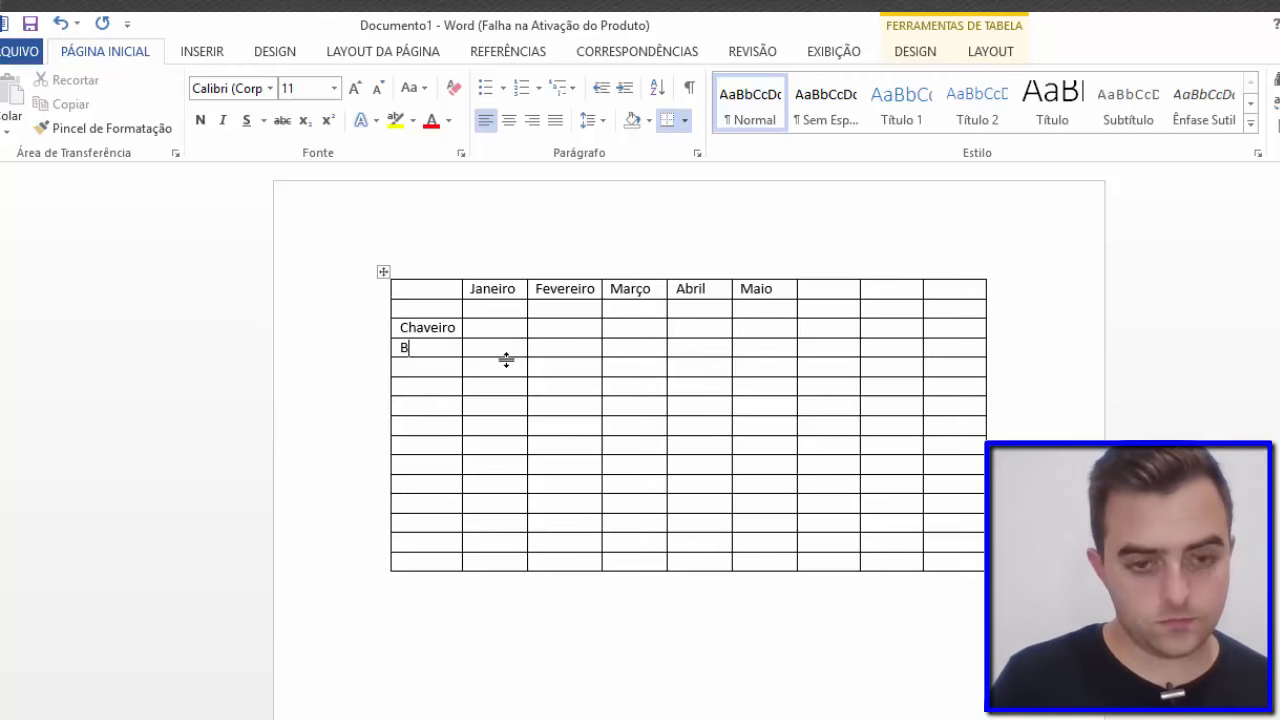
pyautogui.click(448, 374)
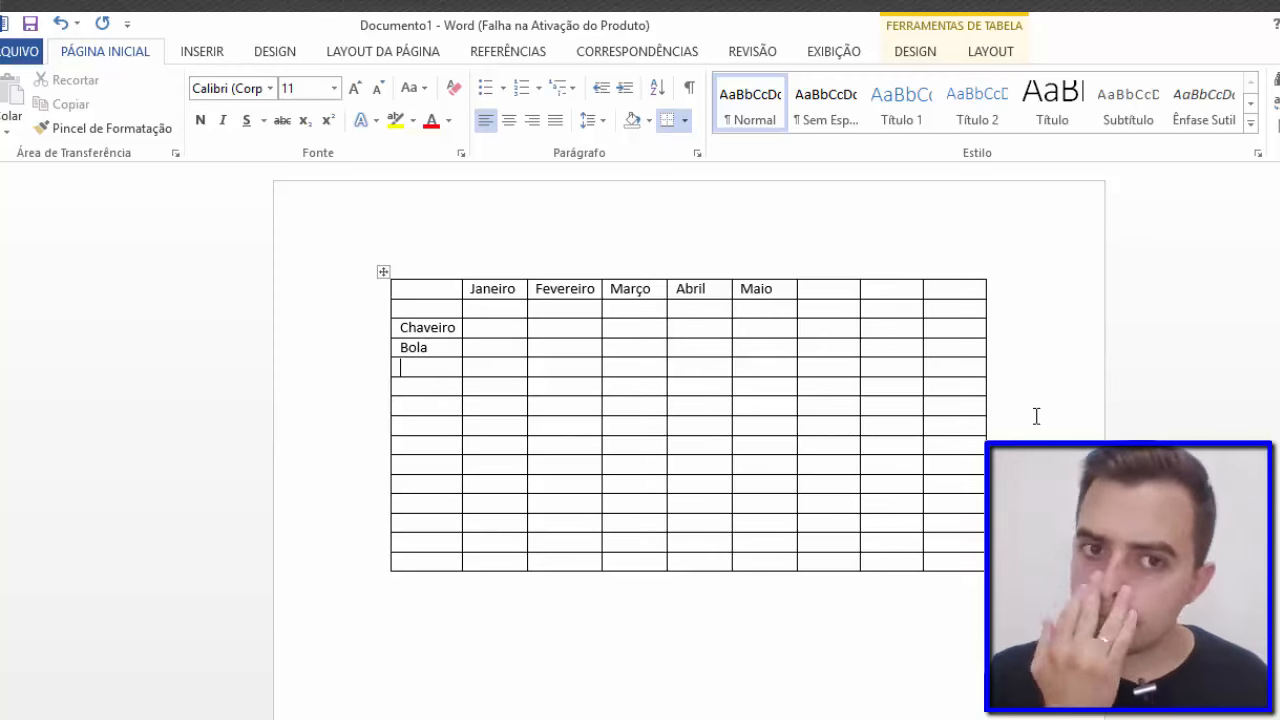
pyautogui.write('Chapeu')
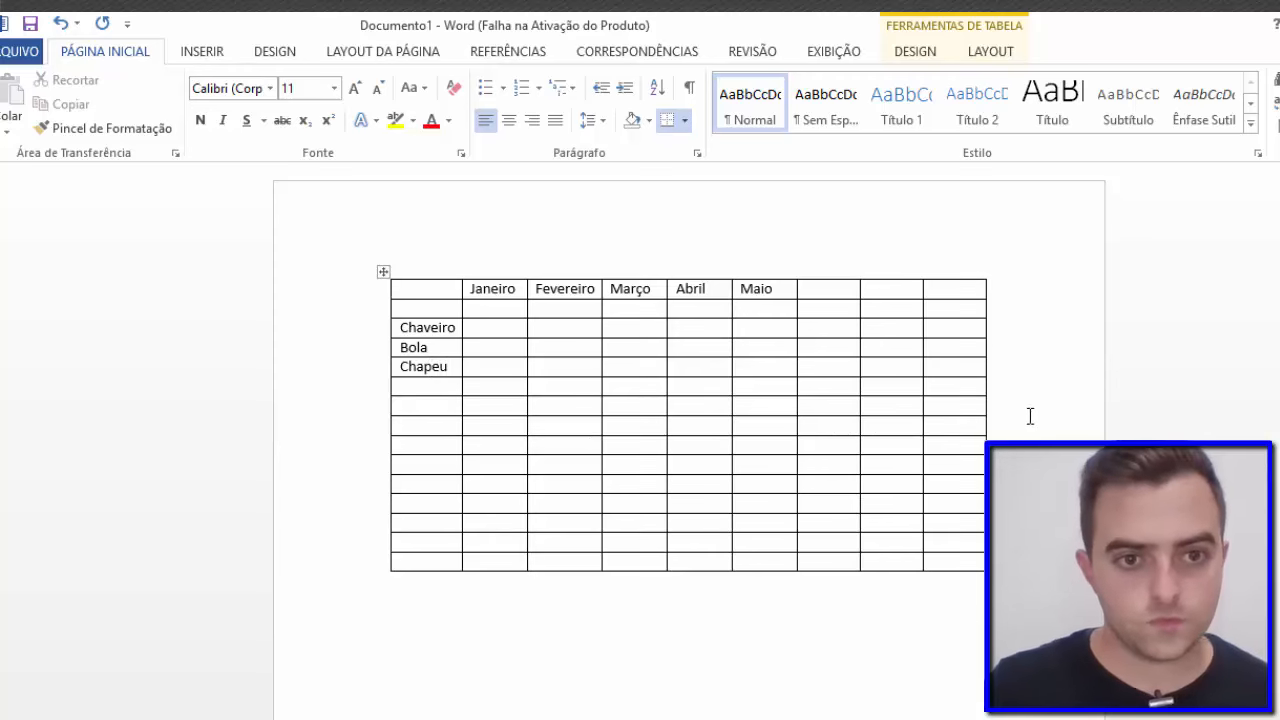
pyautogui.click(439, 382)
pyautogui.write('...')
pyautogui.click(436, 412)
pyautogui.write('...')
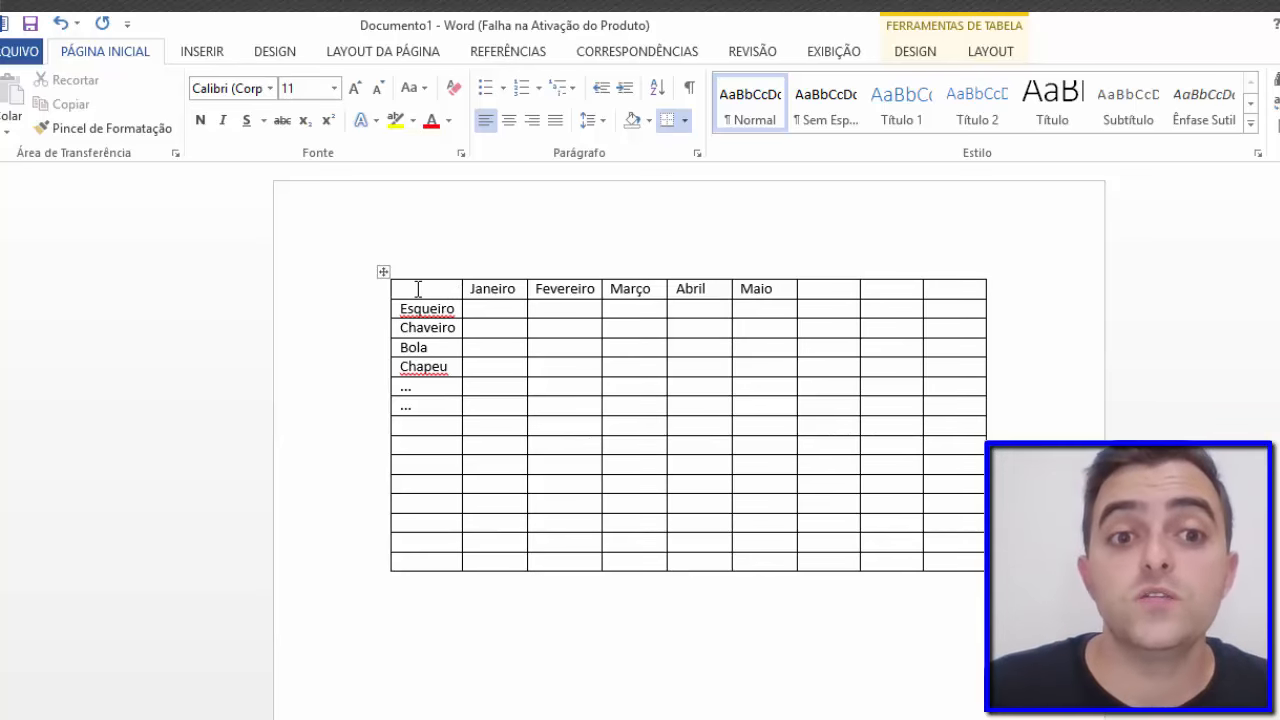
# - Split the table's empty first cell into 2 columns and 1 row
pyautogui.rightClick(418, 289)
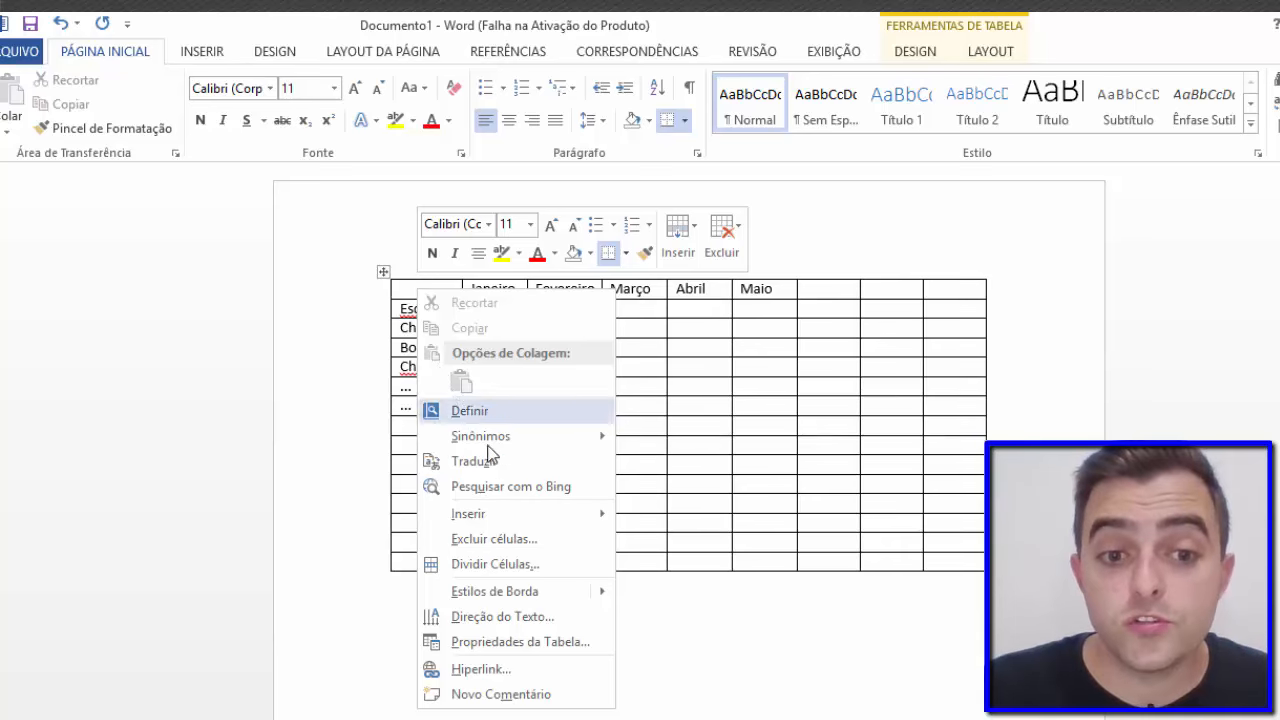
pyautogui.click(502, 560)
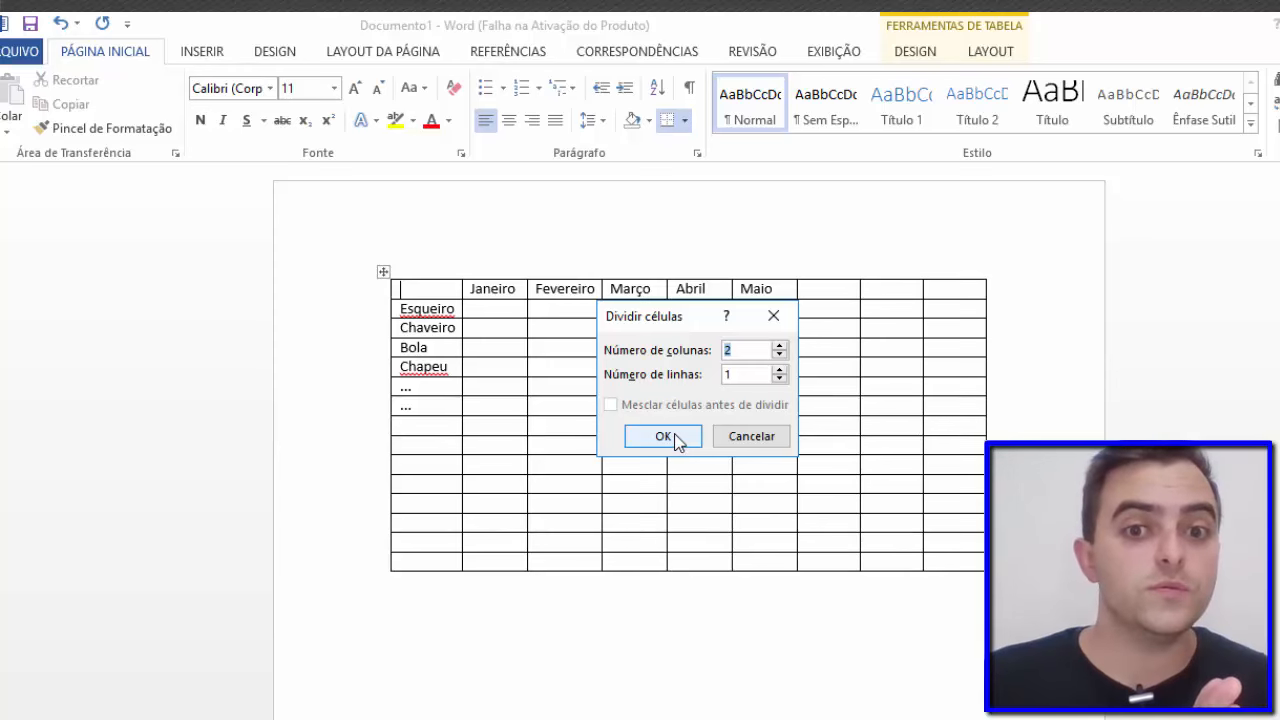
pyautogui.click(663, 436)
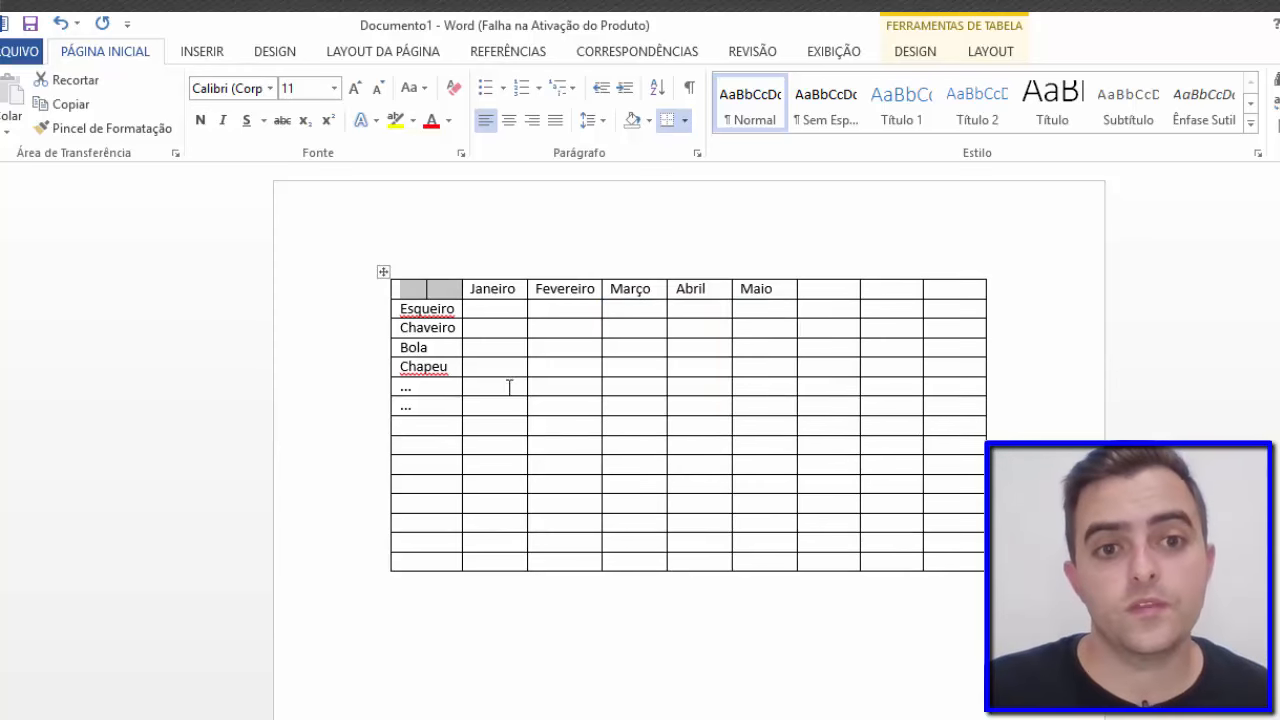
# - Enter Produto in the first half of the split header cell and Mes in the second half
pyautogui.click(445, 290)
pyautogui.write('Mes')
pyautogui.click(418, 291)
pyautogui.write('Produto')
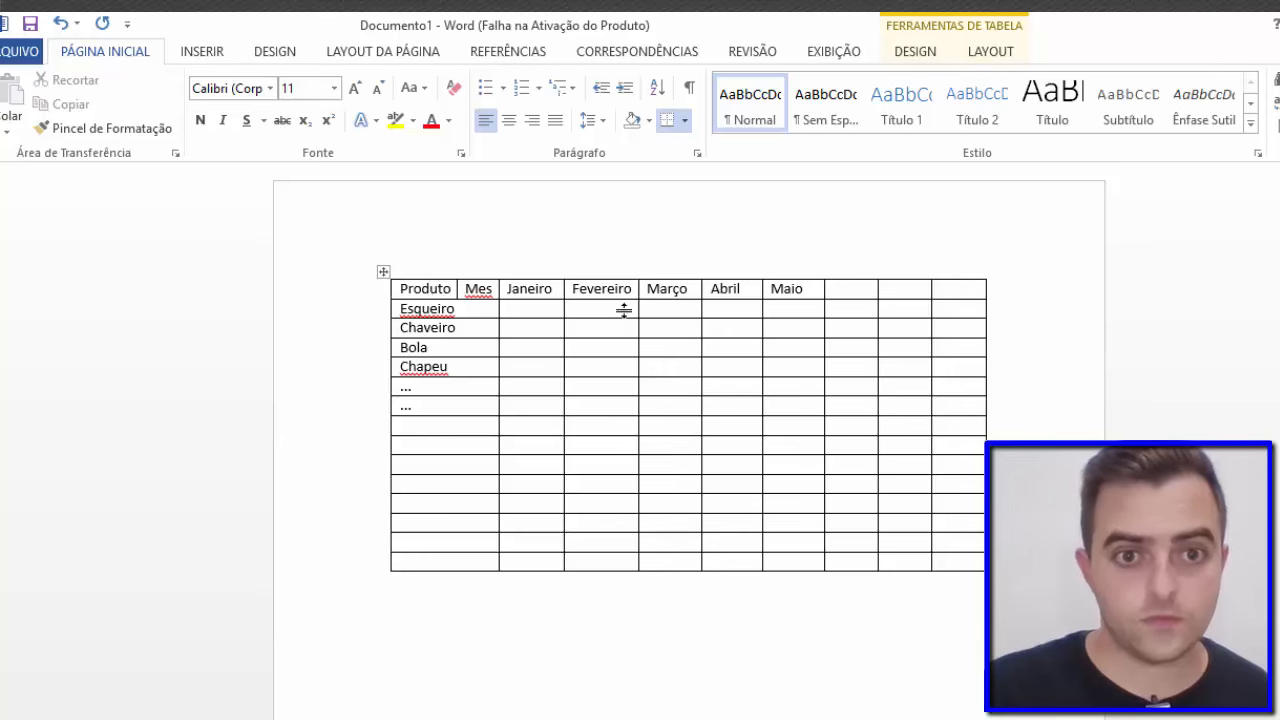
# - Add a centred V on a new line under Produto and a centred > on a new line under Mês
pyautogui.press('Return')
pyautogui.write('V')
pyautogui.hotkey('ctrl', 'e')
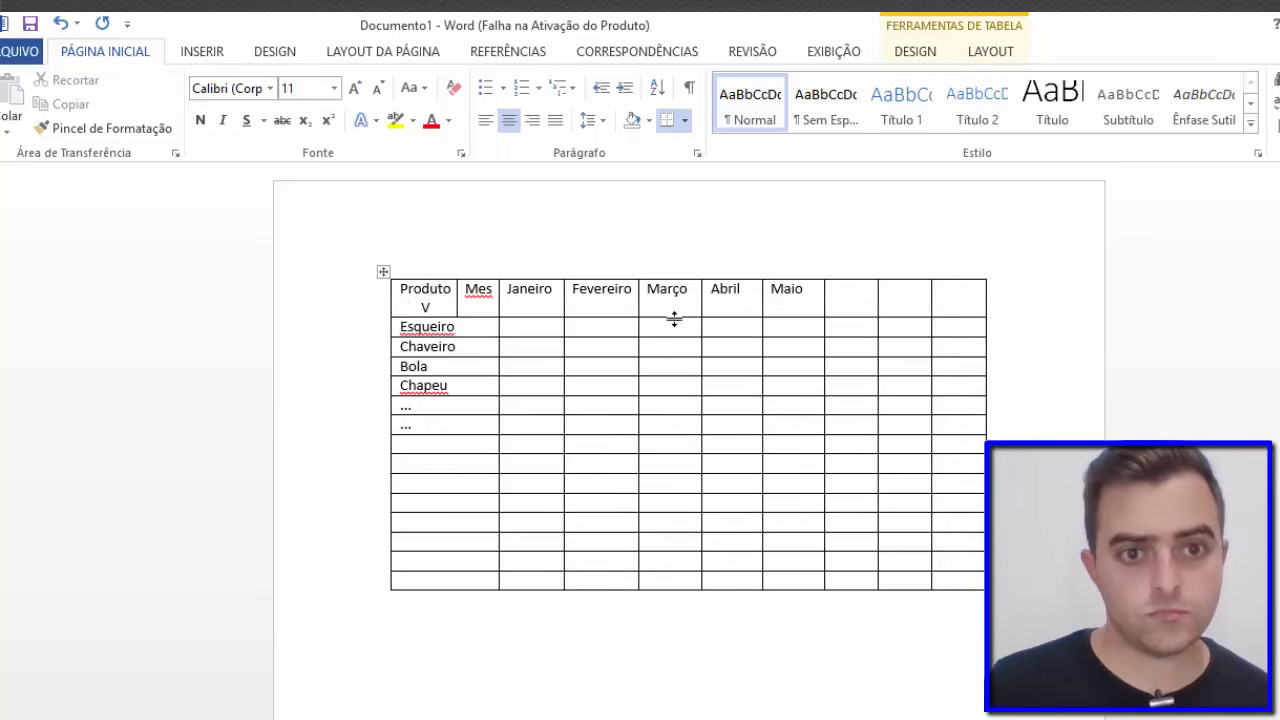
pyautogui.click(489, 292)
pyautogui.press('Return')
pyautogui.write('>')
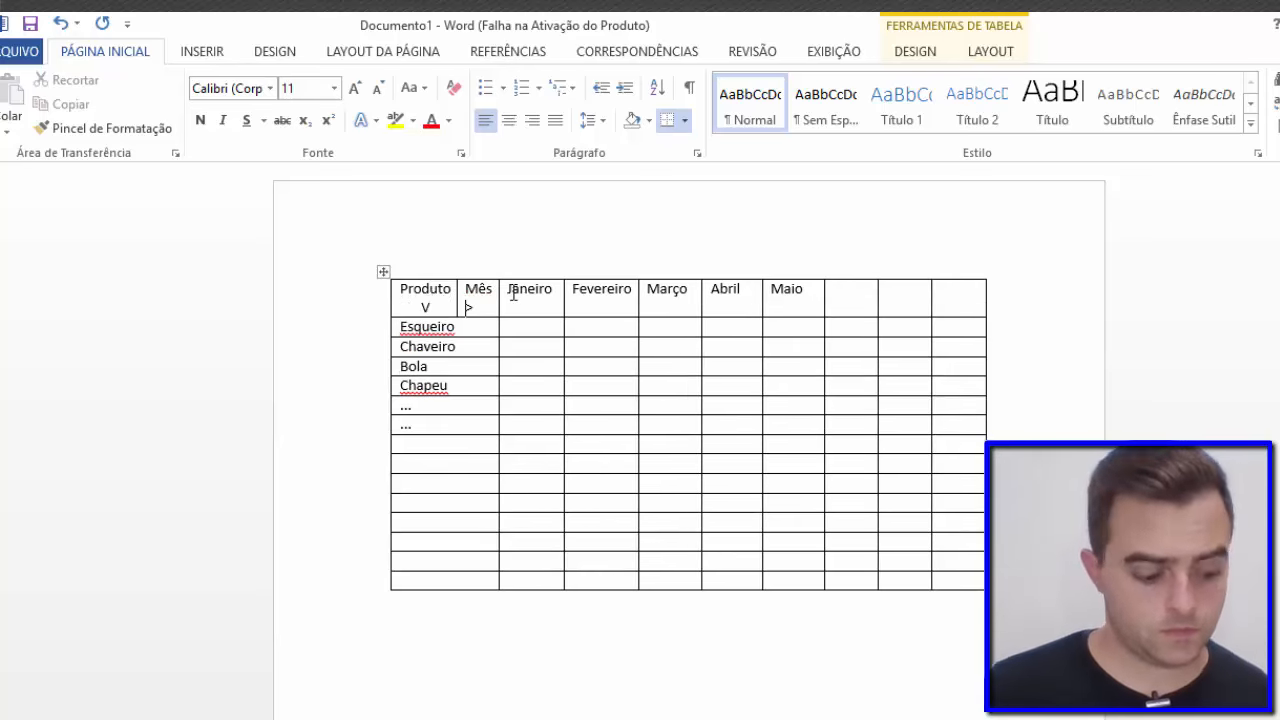
pyautogui.hotkey('ctrl', 'e')
pyautogui.click(988, 367)
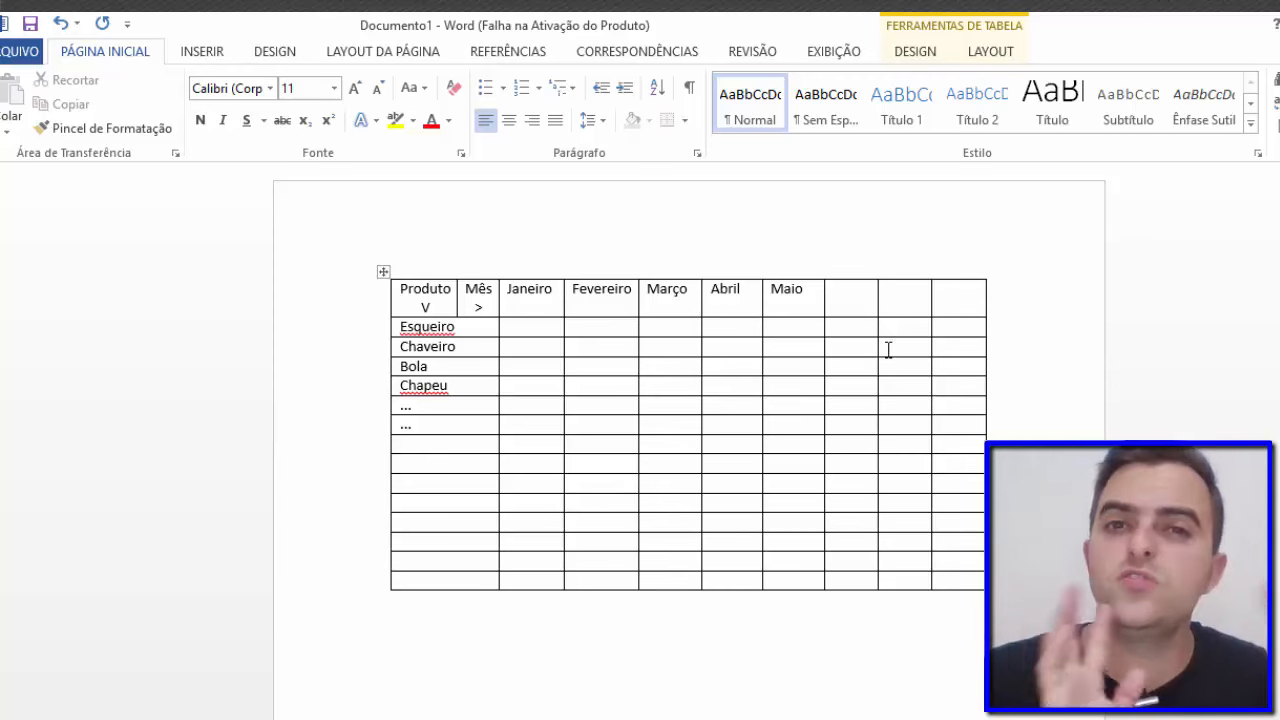
# - Examine the commands available for a table cell and the table's design and layout tools
pyautogui.rightClick(612, 404)
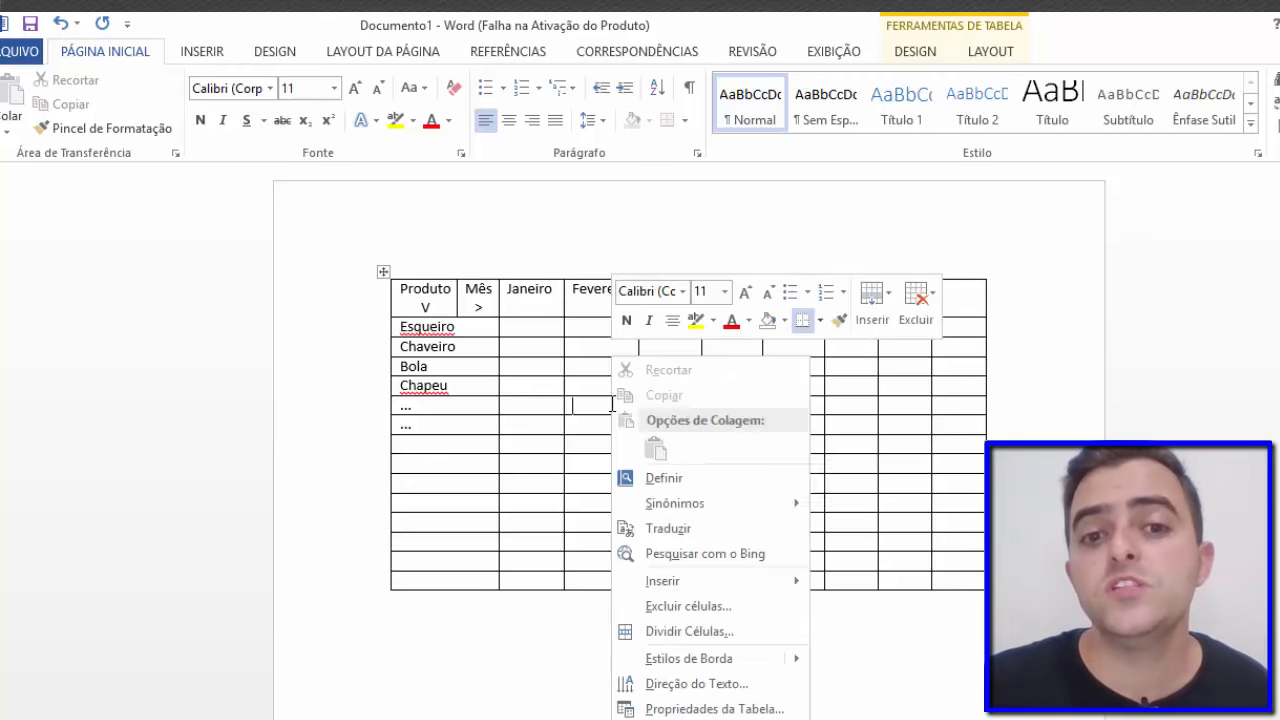
pyautogui.click(1063, 376)
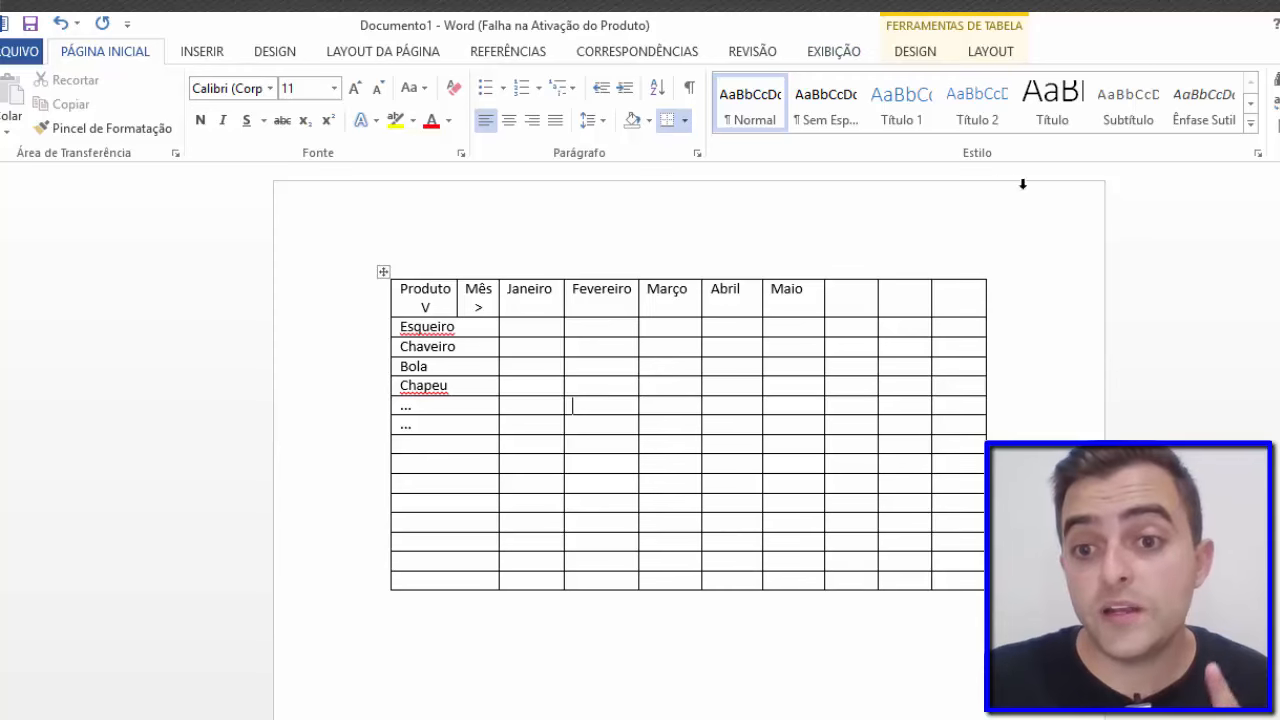
pyautogui.click(954, 660)
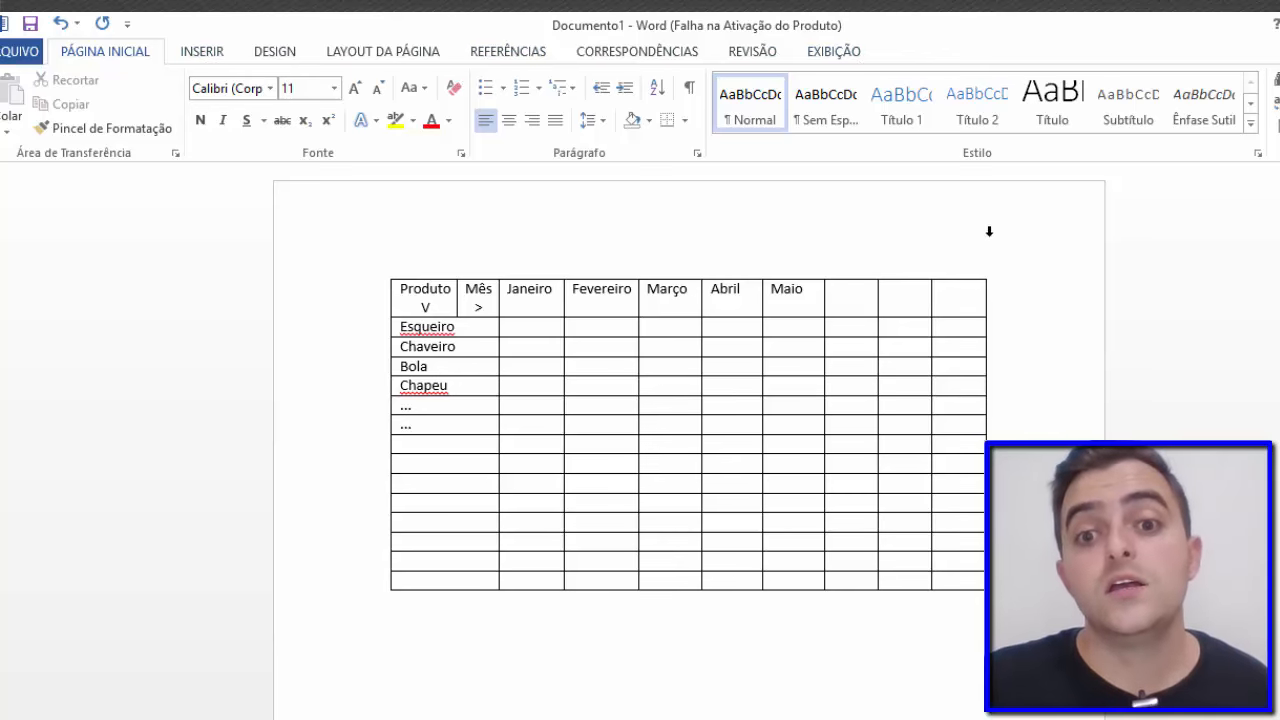
pyautogui.click(760, 450)
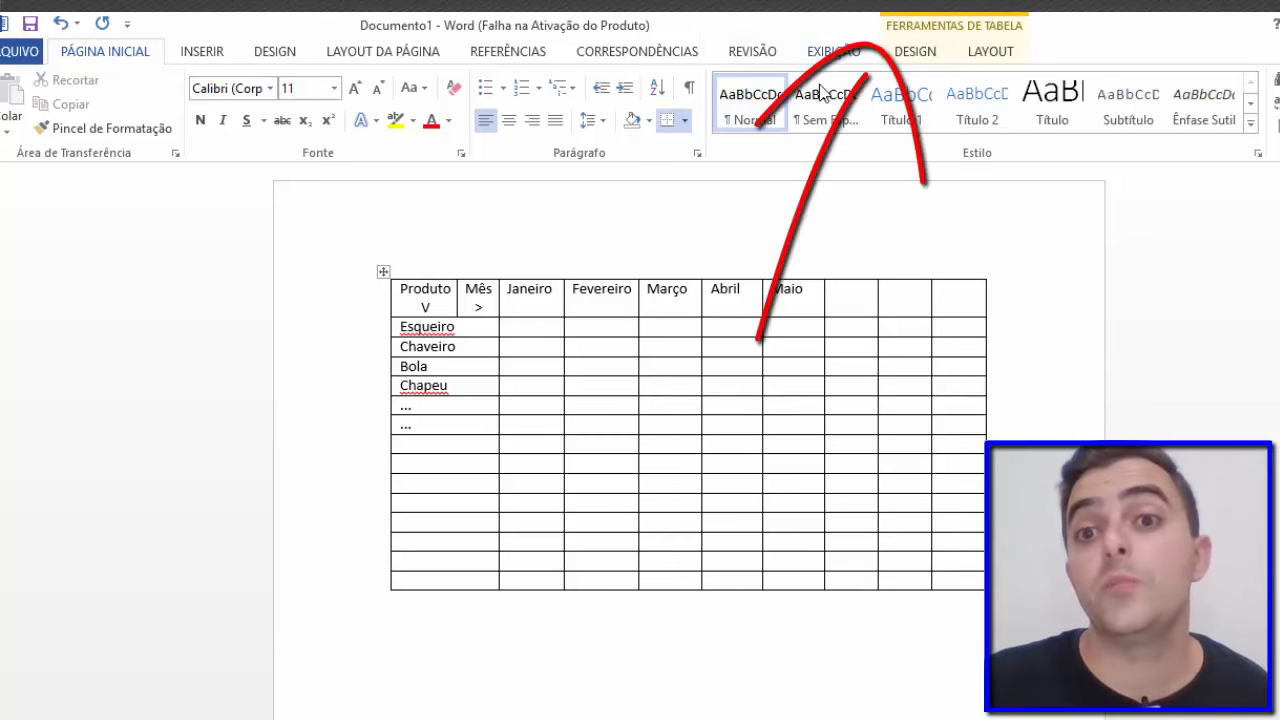
pyautogui.click(922, 56)
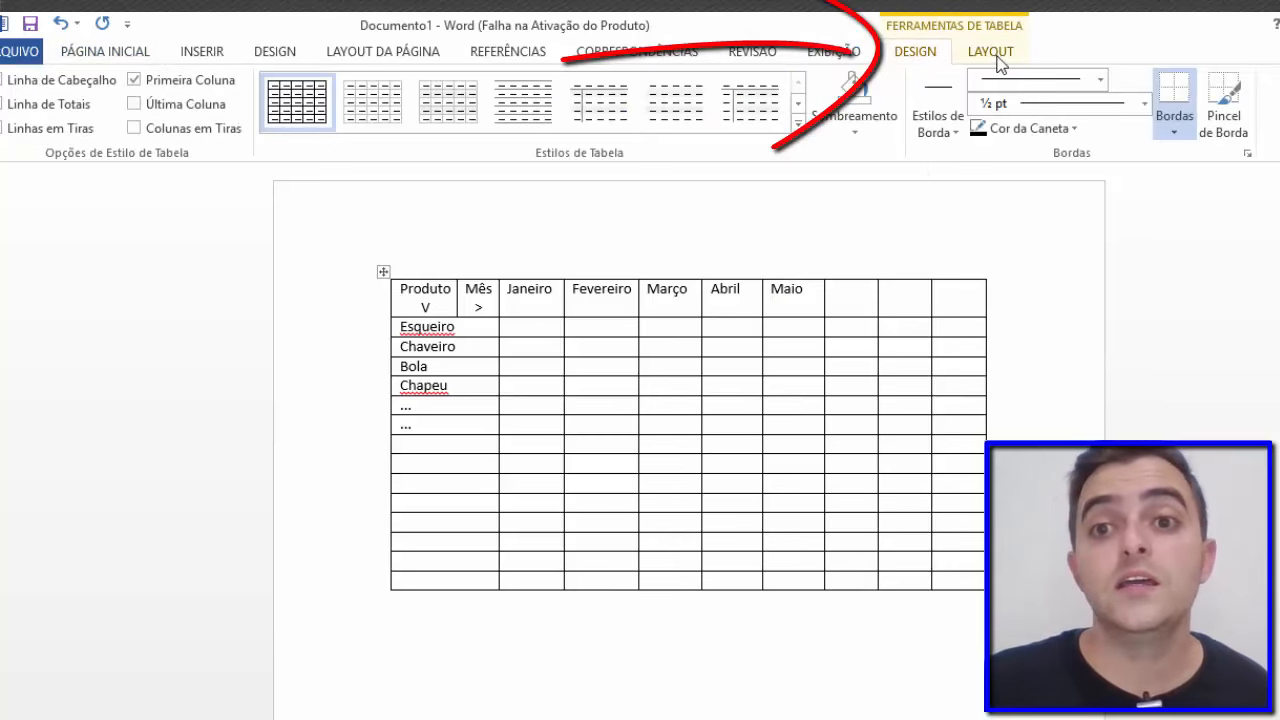
pyautogui.click(1000, 63)
pyautogui.click(916, 57)
pyautogui.click(990, 58)
pyautogui.click(935, 60)
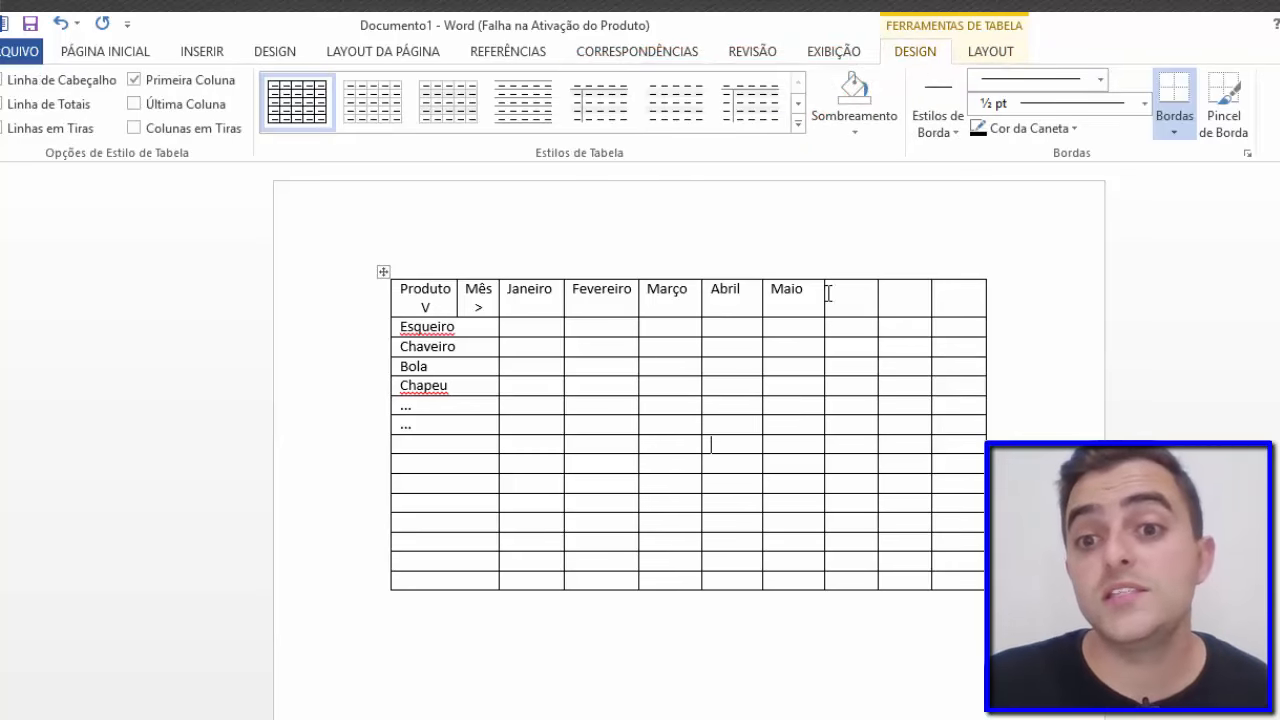
# - Split the last cell of the table's first row into two columns
pyautogui.click(948, 292)
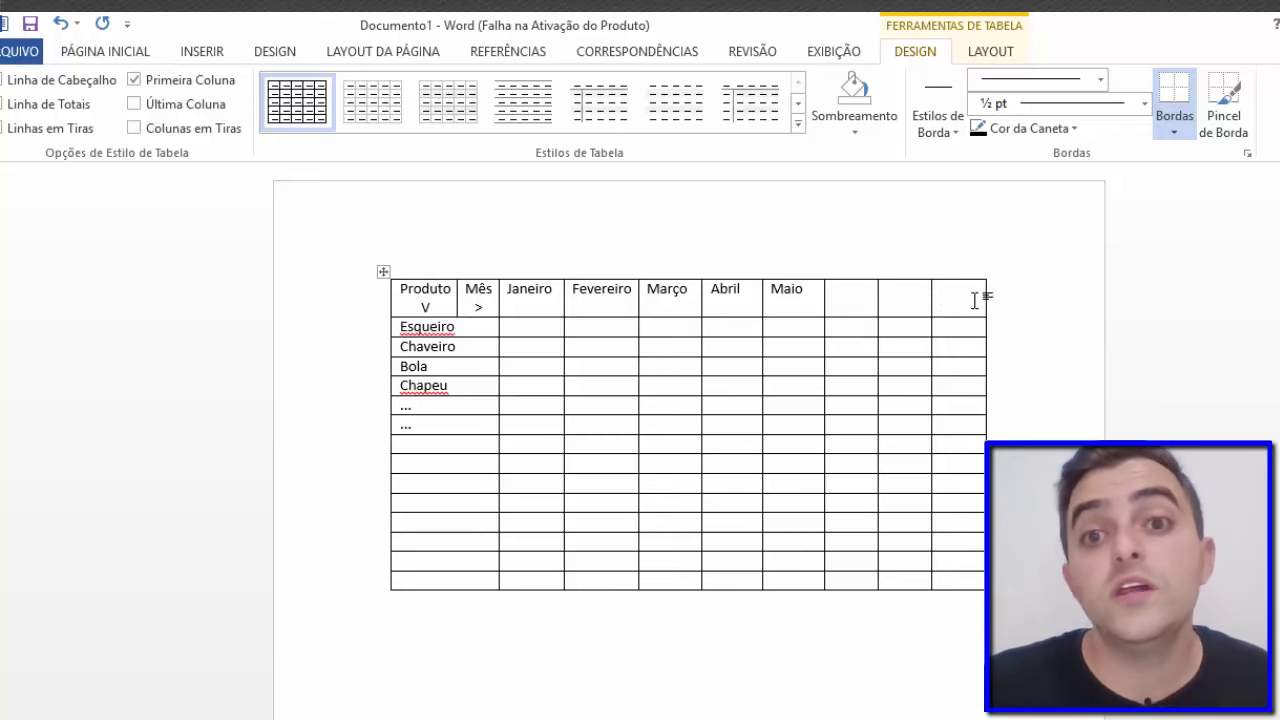
pyautogui.click(990, 56)
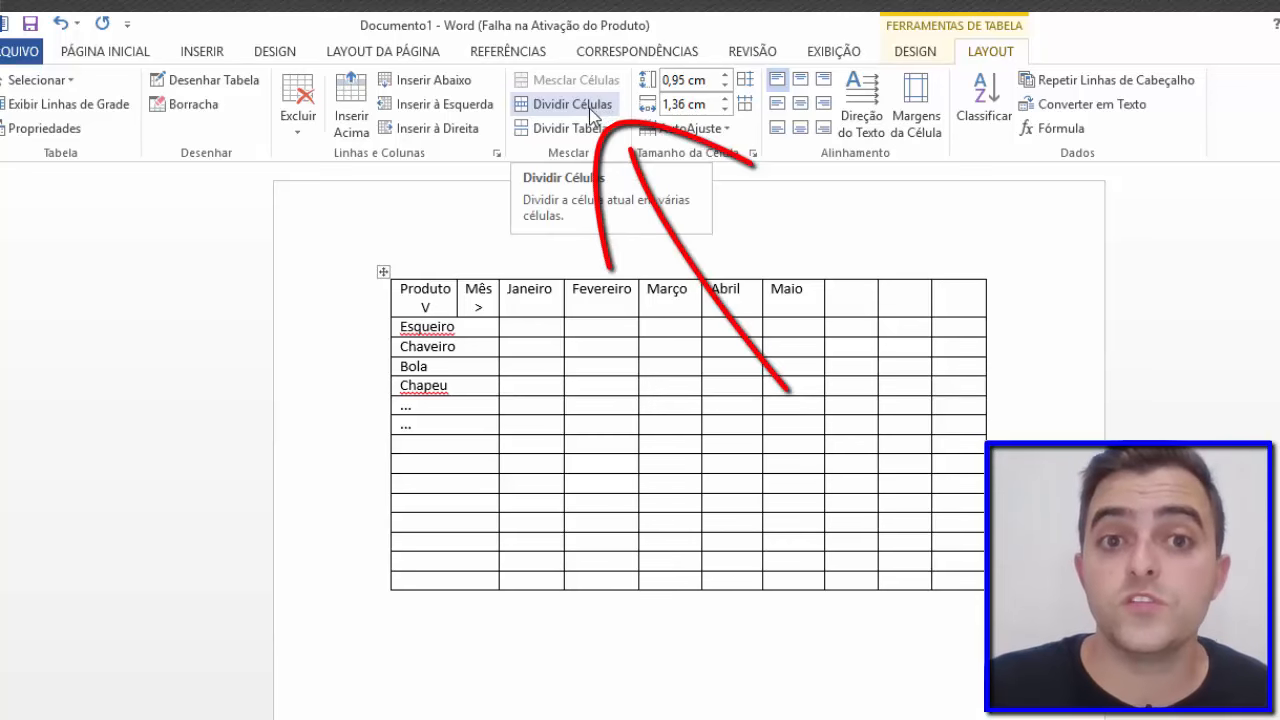
pyautogui.click(589, 108)
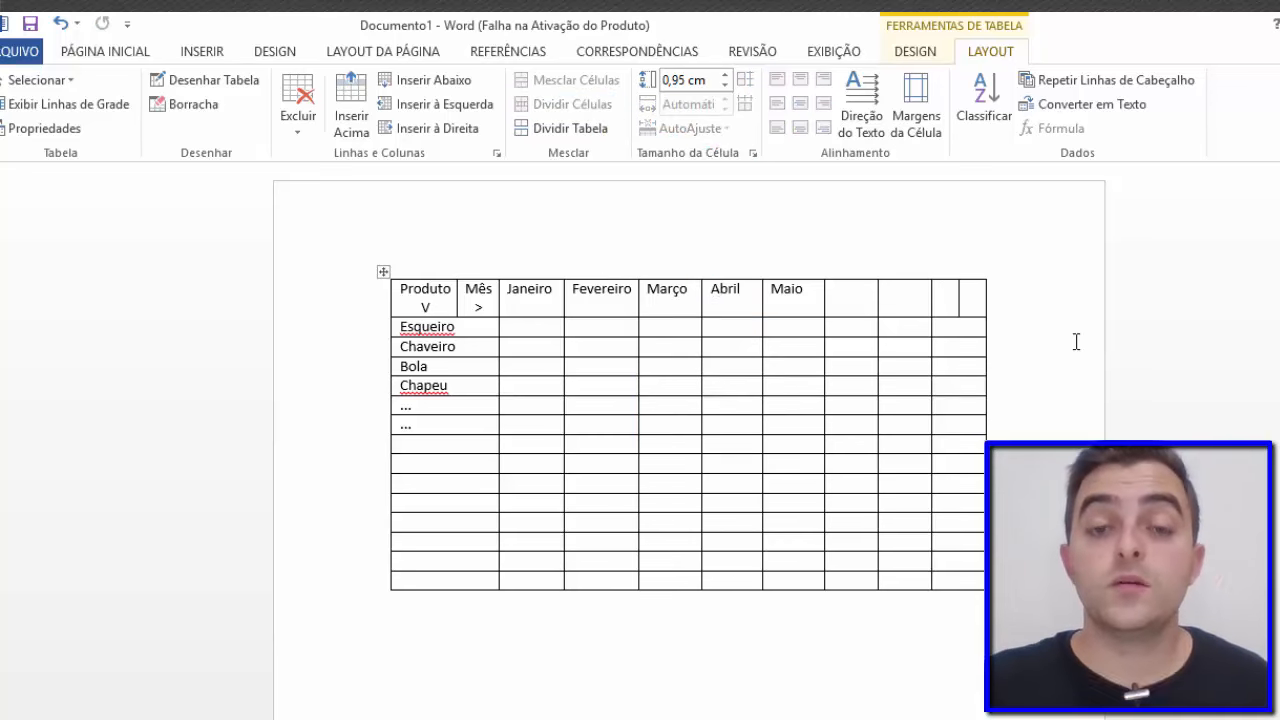
# - Enter R$1.000, R$500 and R$300 in the Esqueiro row under Janeiro, Fevereiro and Março
pyautogui.click(535, 327)
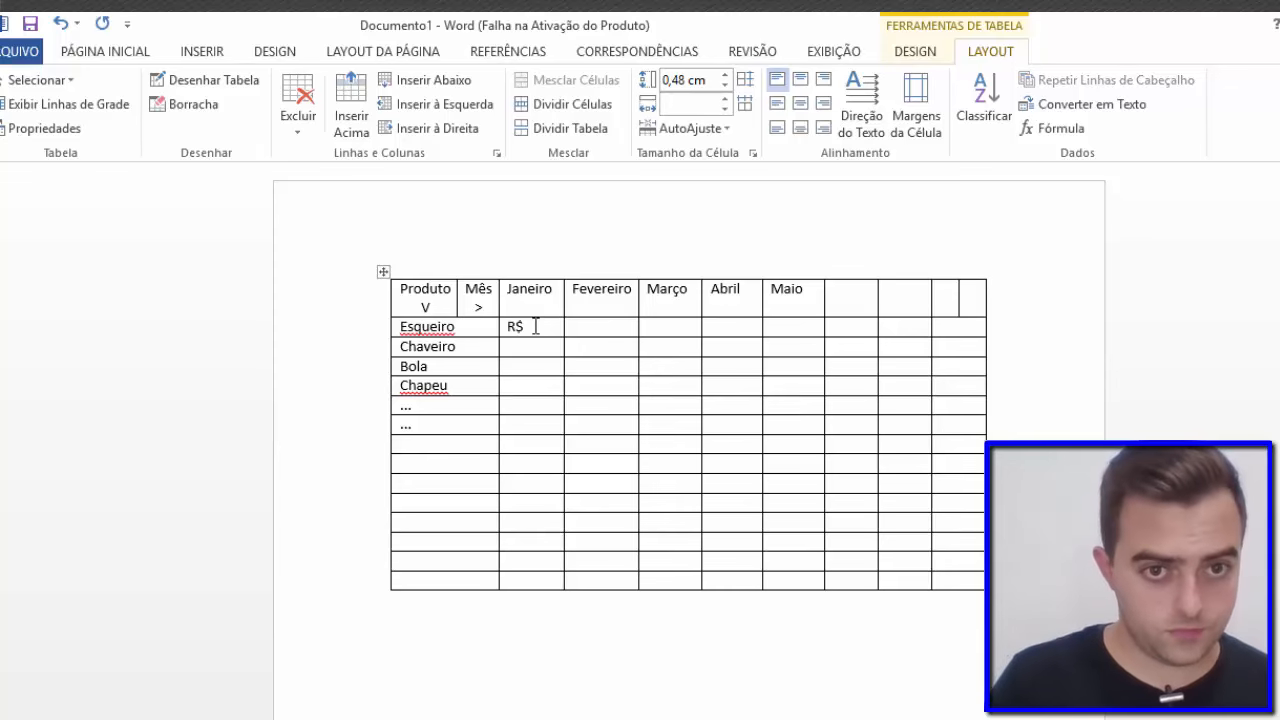
pyautogui.write('.')
pyautogui.click(586, 326)
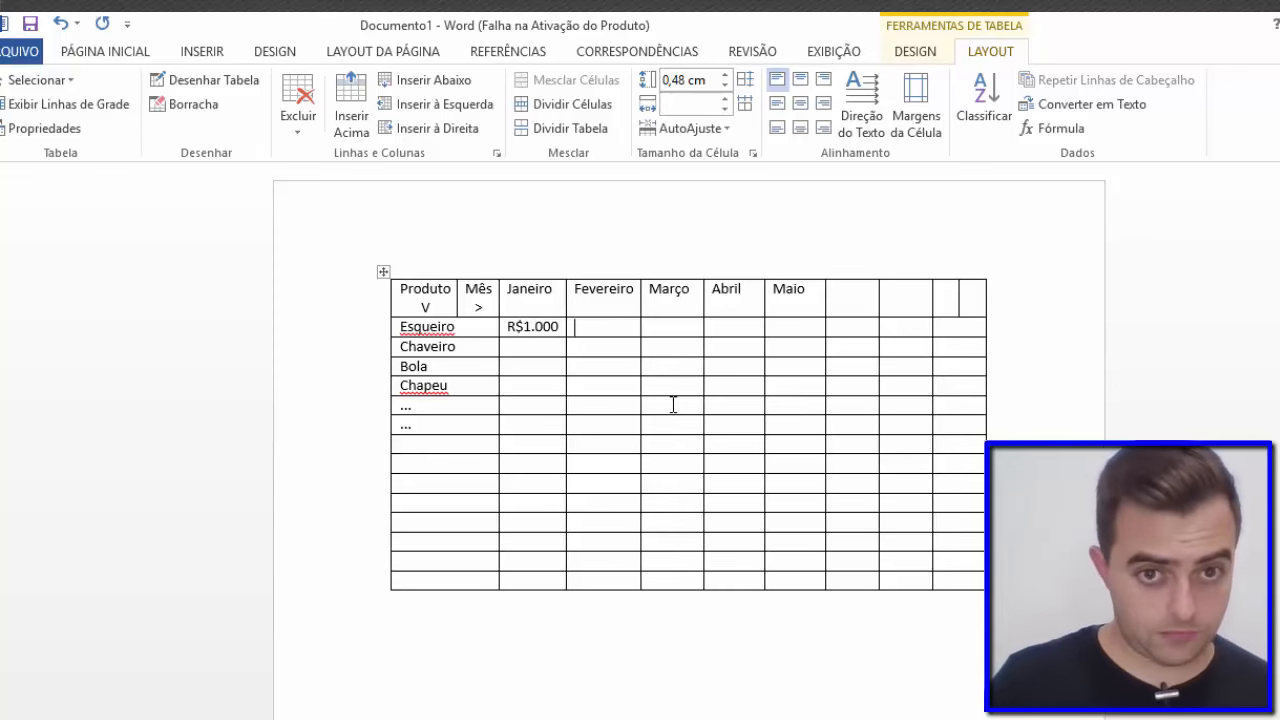
pyautogui.write('500')
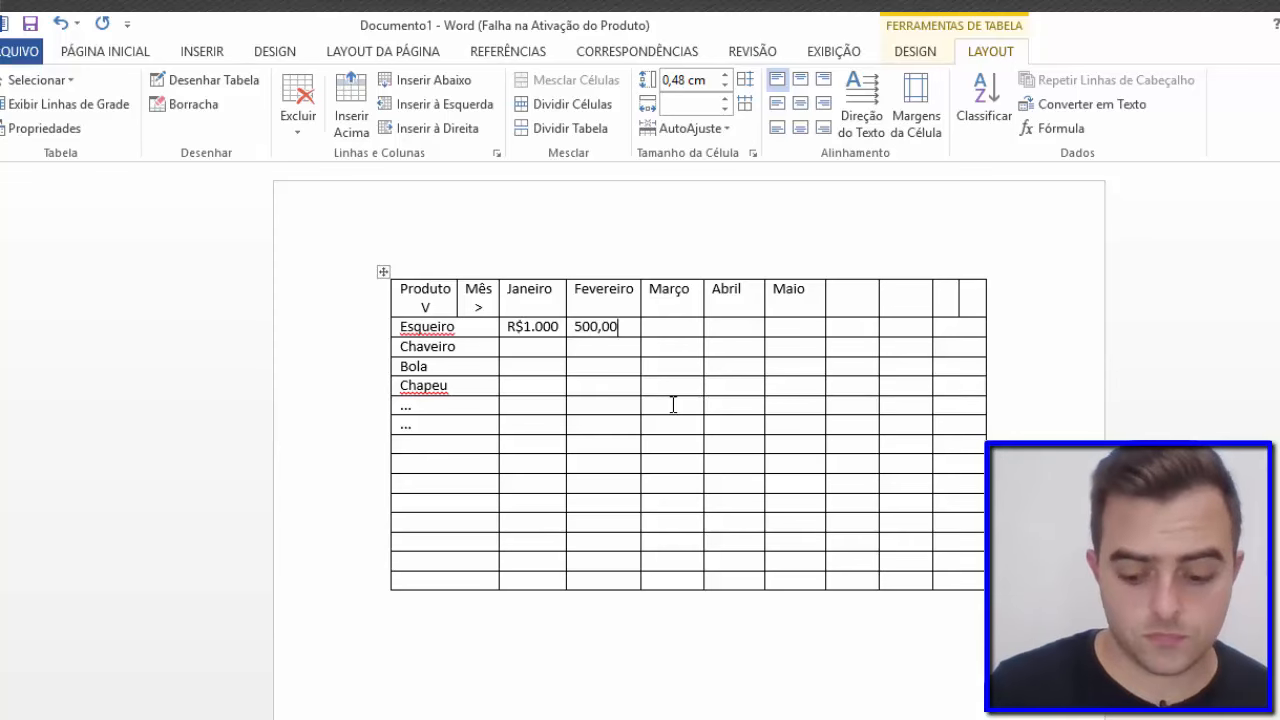
pyautogui.press('BackSpace')
pyautogui.press('BackSpace')
pyautogui.press('BackSpace')
pyautogui.write('R$')
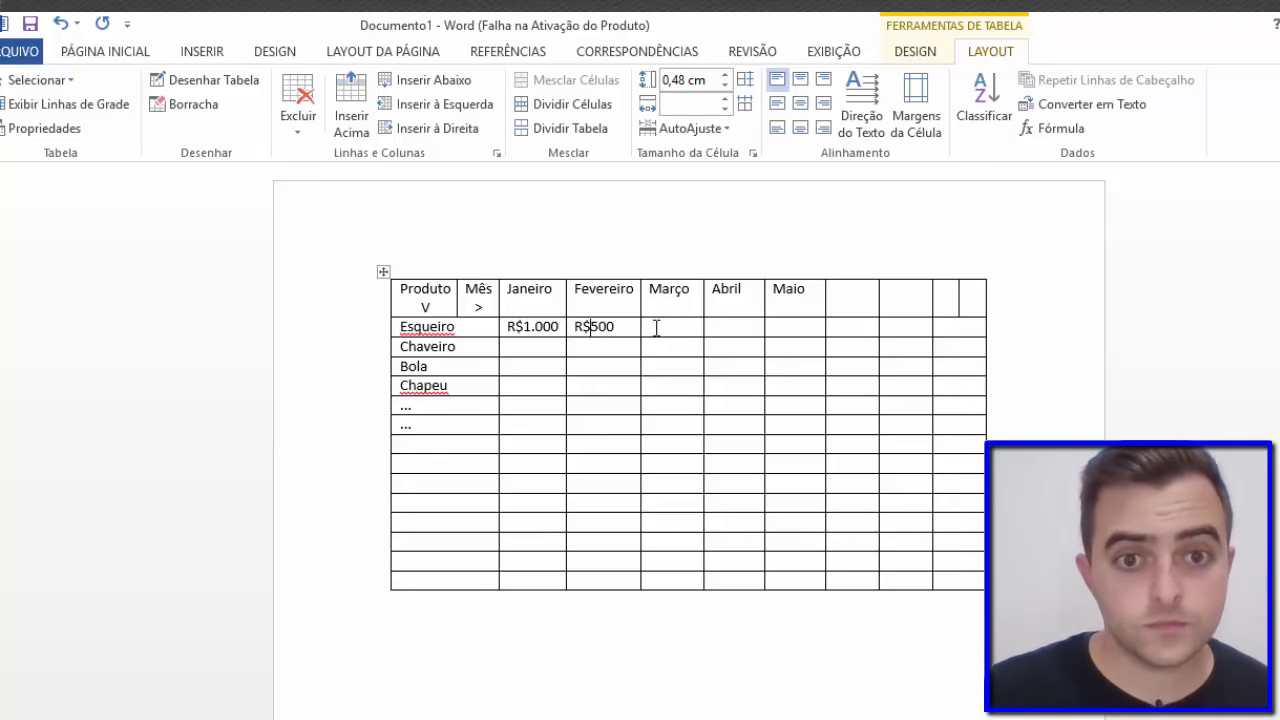
pyautogui.write('300')
pyautogui.press('Home')
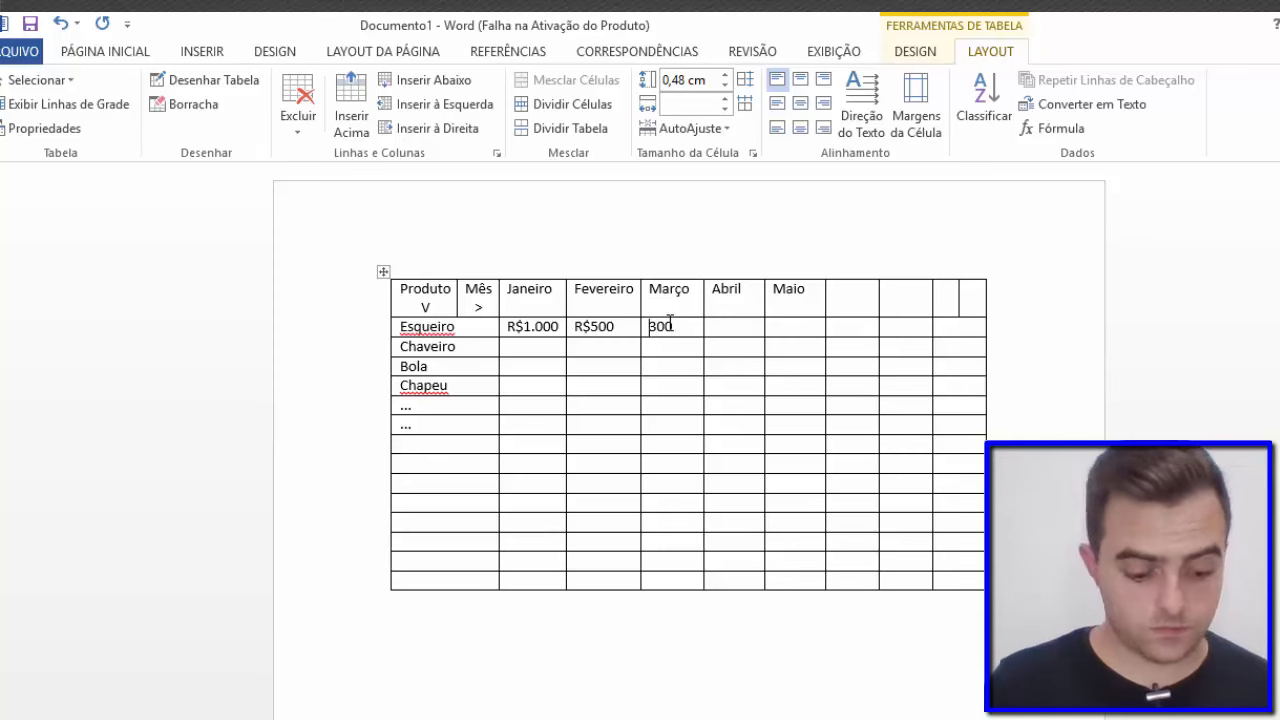
pyautogui.write('R$')
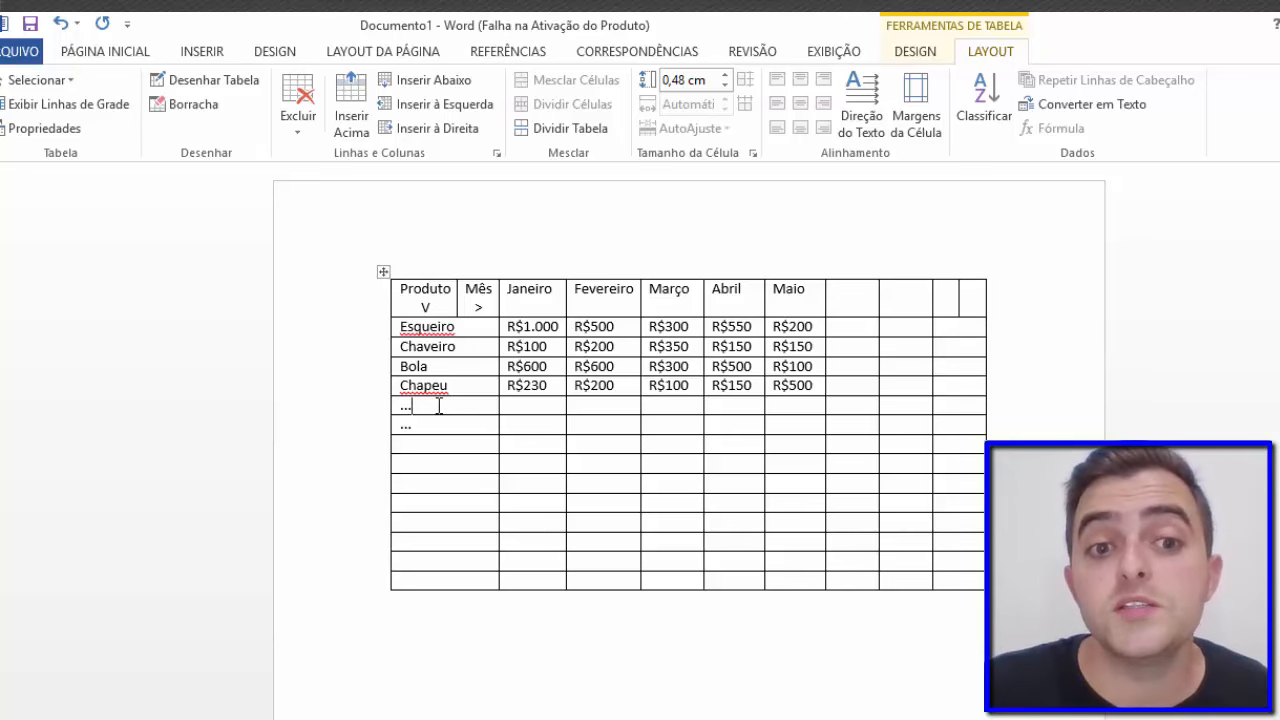
# - Clear and delete all the table rows below the Chapeu row
pyautogui.moveTo(470, 404); pyautogui.dragTo(990, 585)
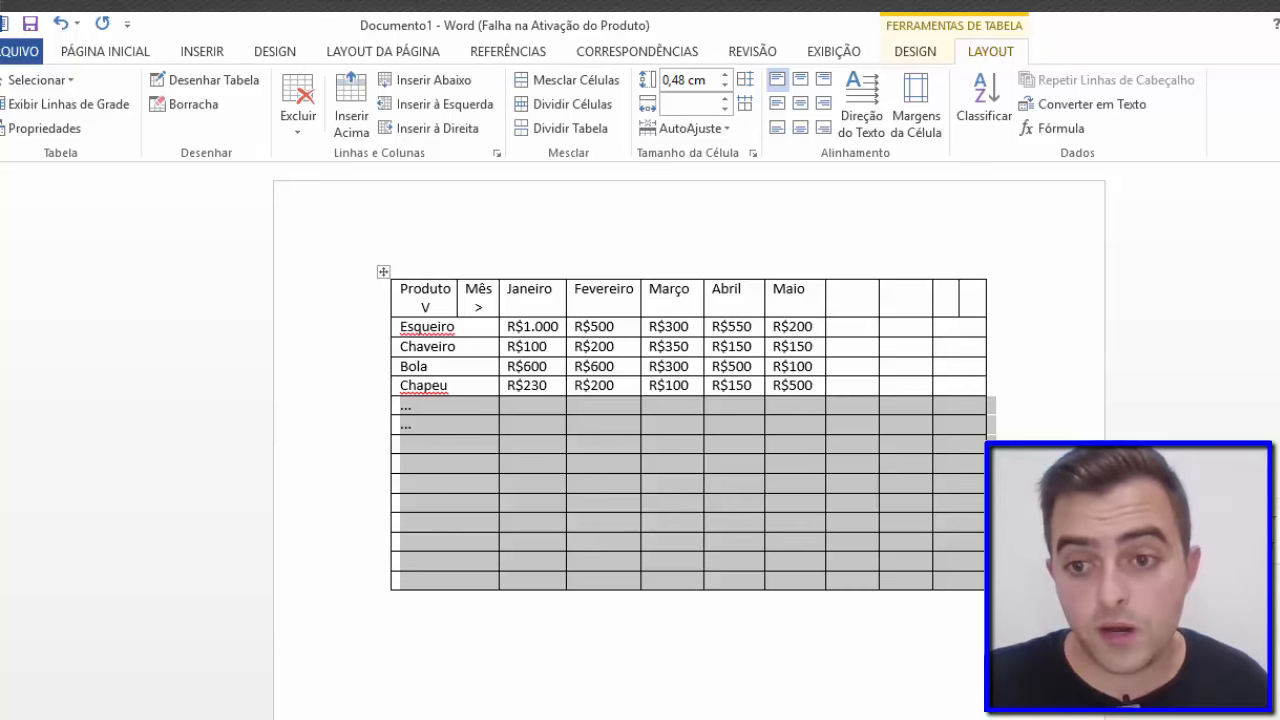
pyautogui.press('Delete')
pyautogui.rightClick(790, 500)
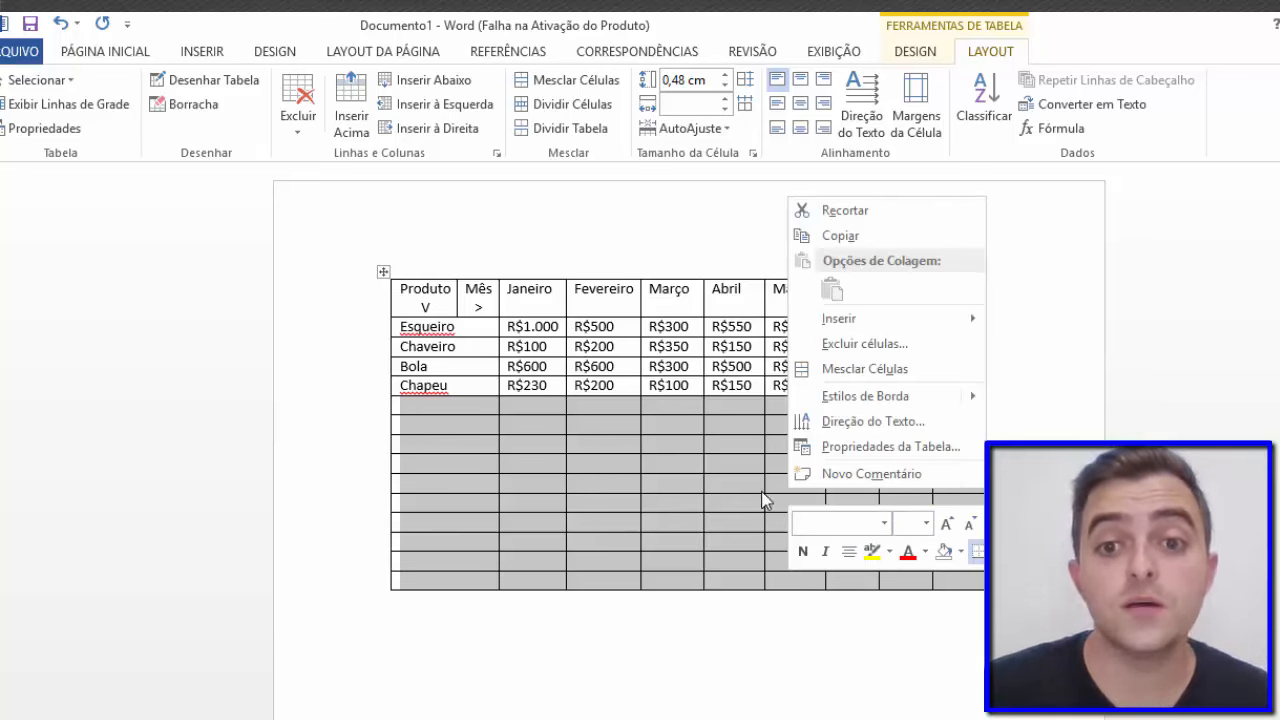
pyautogui.click(893, 345)
pyautogui.doubleClick(752, 384)
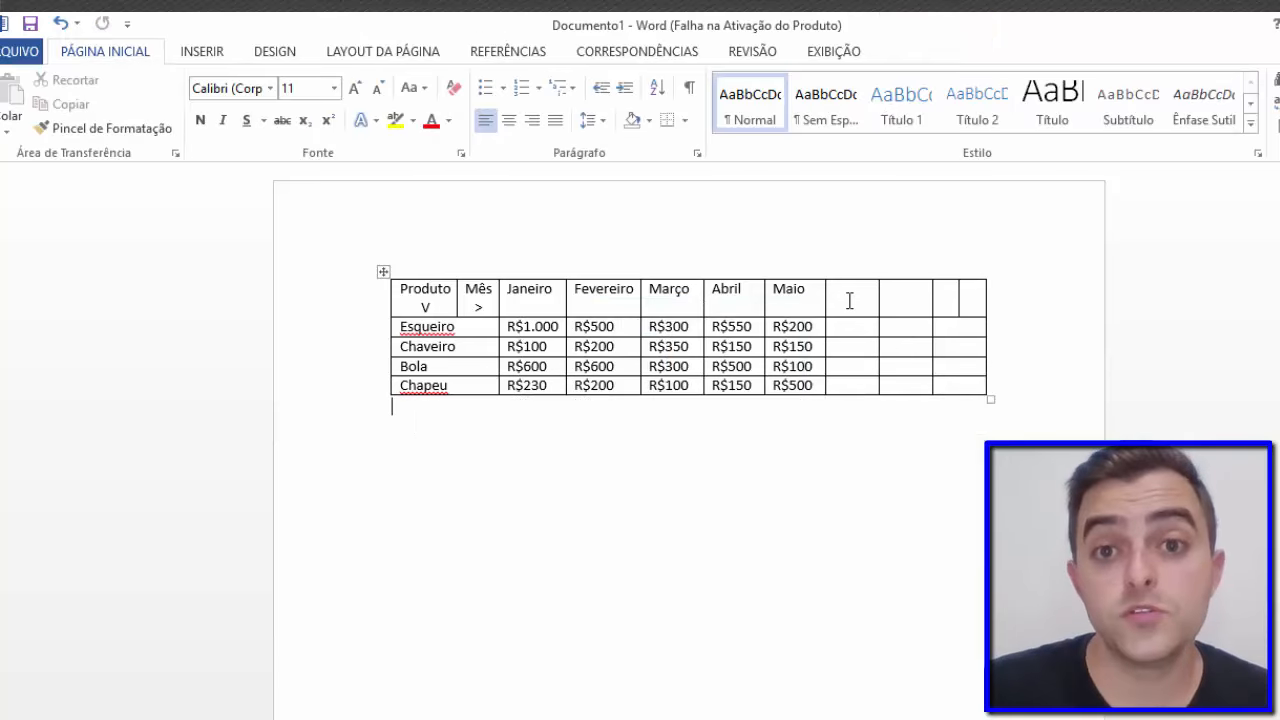
# - Delete the empty columns after the Maio column
pyautogui.moveTo(849, 300); pyautogui.dragTo(954, 386)
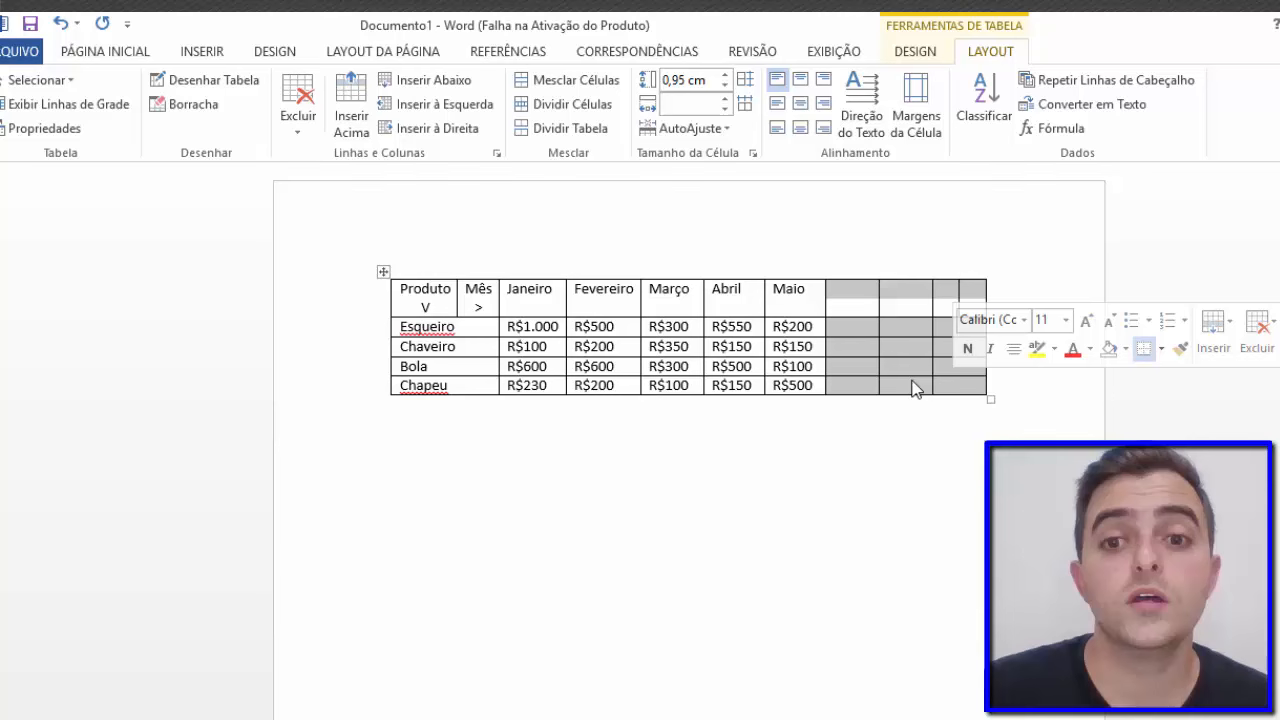
pyautogui.rightClick(867, 345)
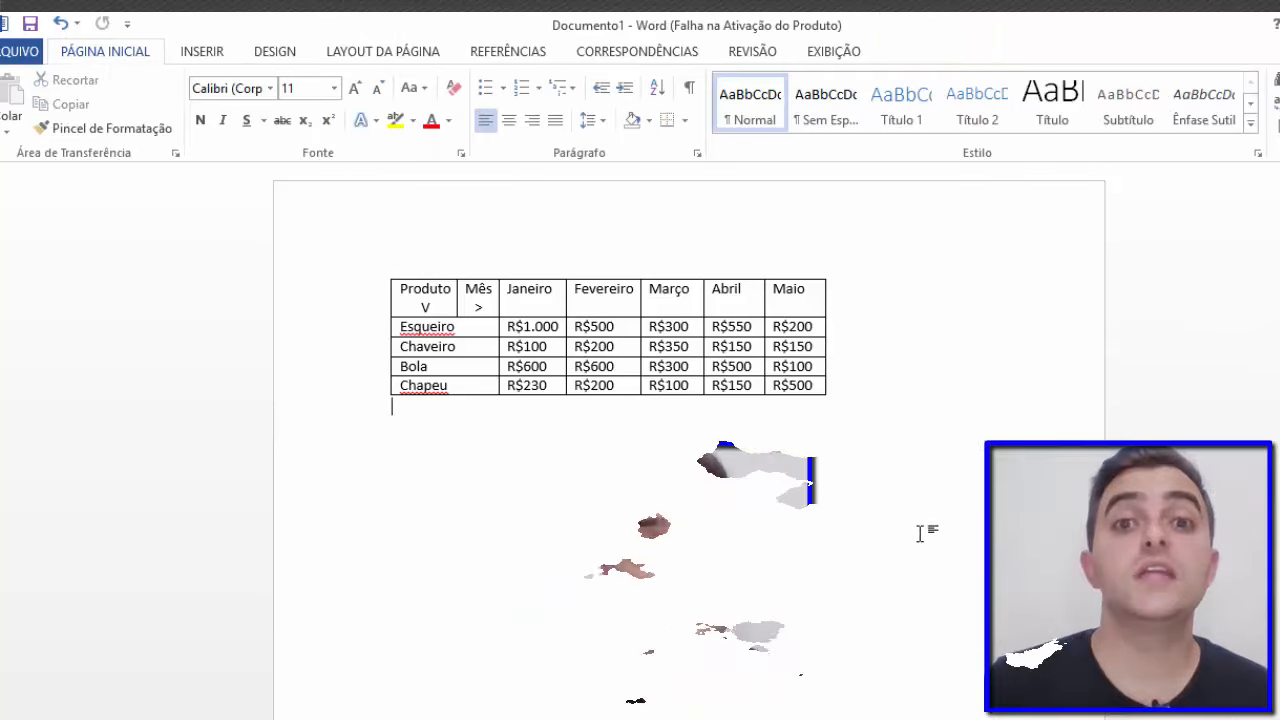
pyautogui.click(1050, 530)
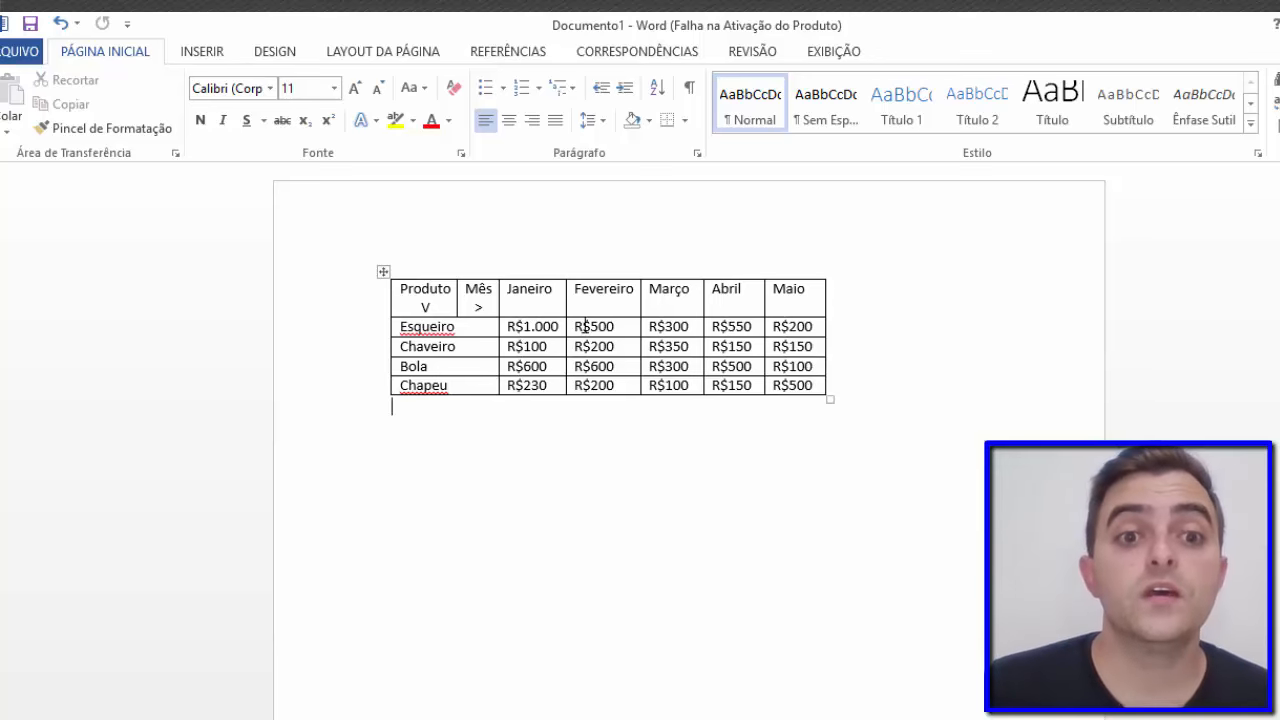
# - Apply the gold grid table style with a solid header row and banded rows to the entire table
pyautogui.click(383, 273)
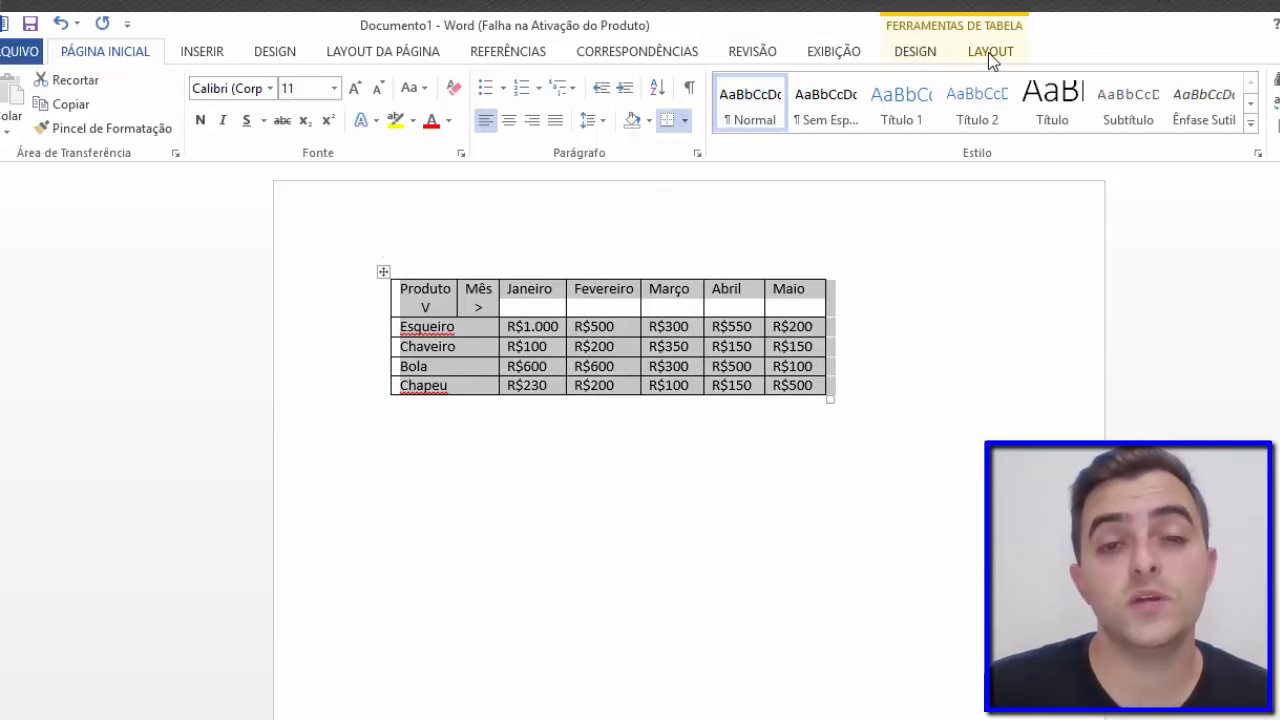
pyautogui.click(961, 55)
pyautogui.click(915, 52)
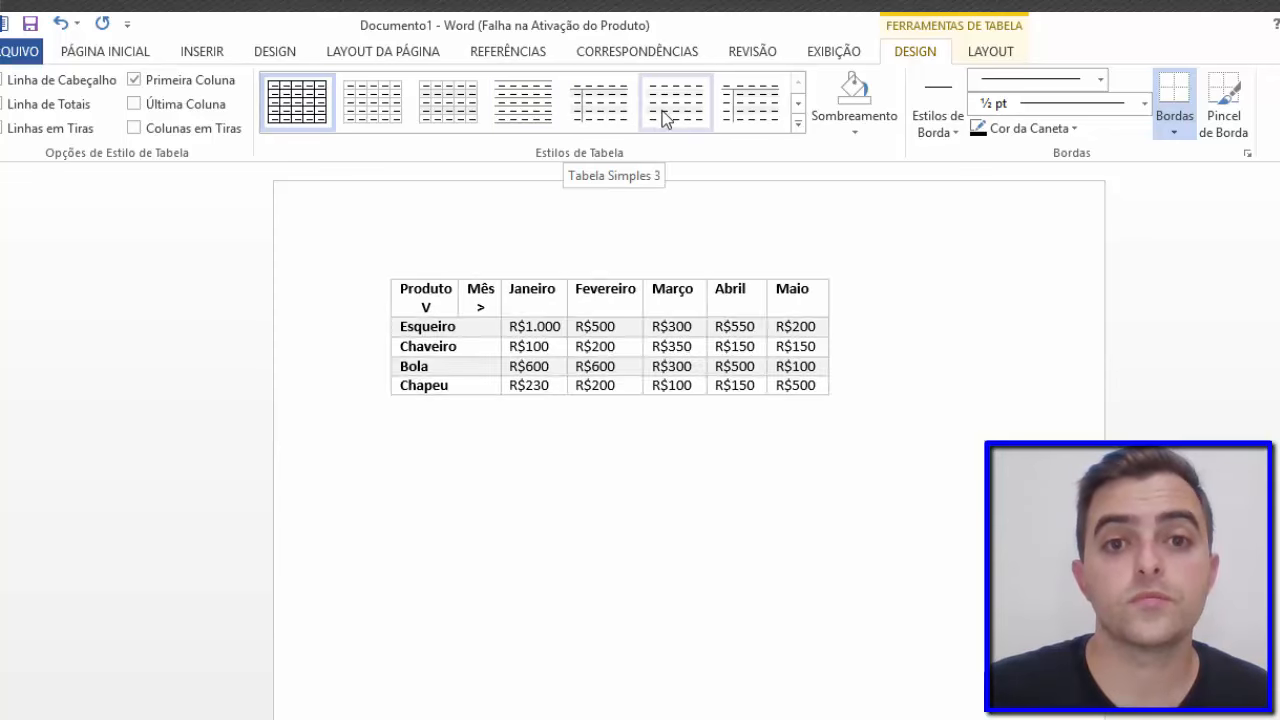
pyautogui.click(798, 124)
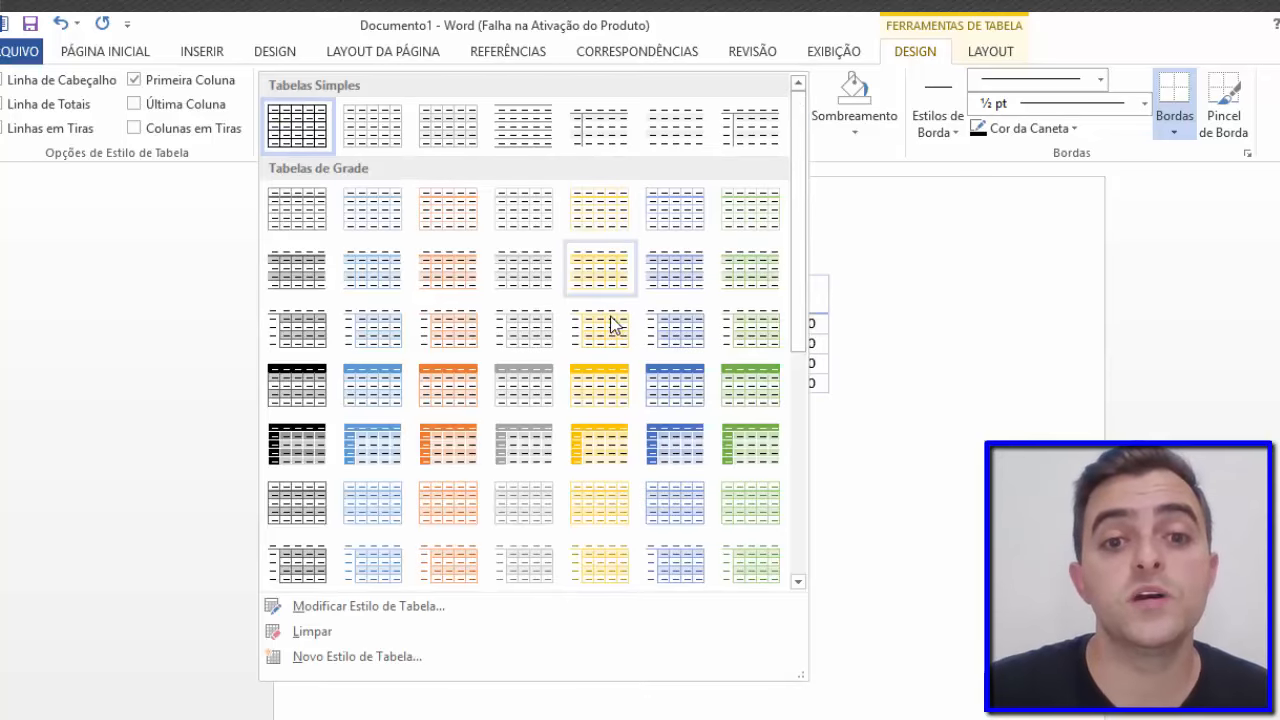
pyautogui.click(612, 386)
pyautogui.click(790, 457)
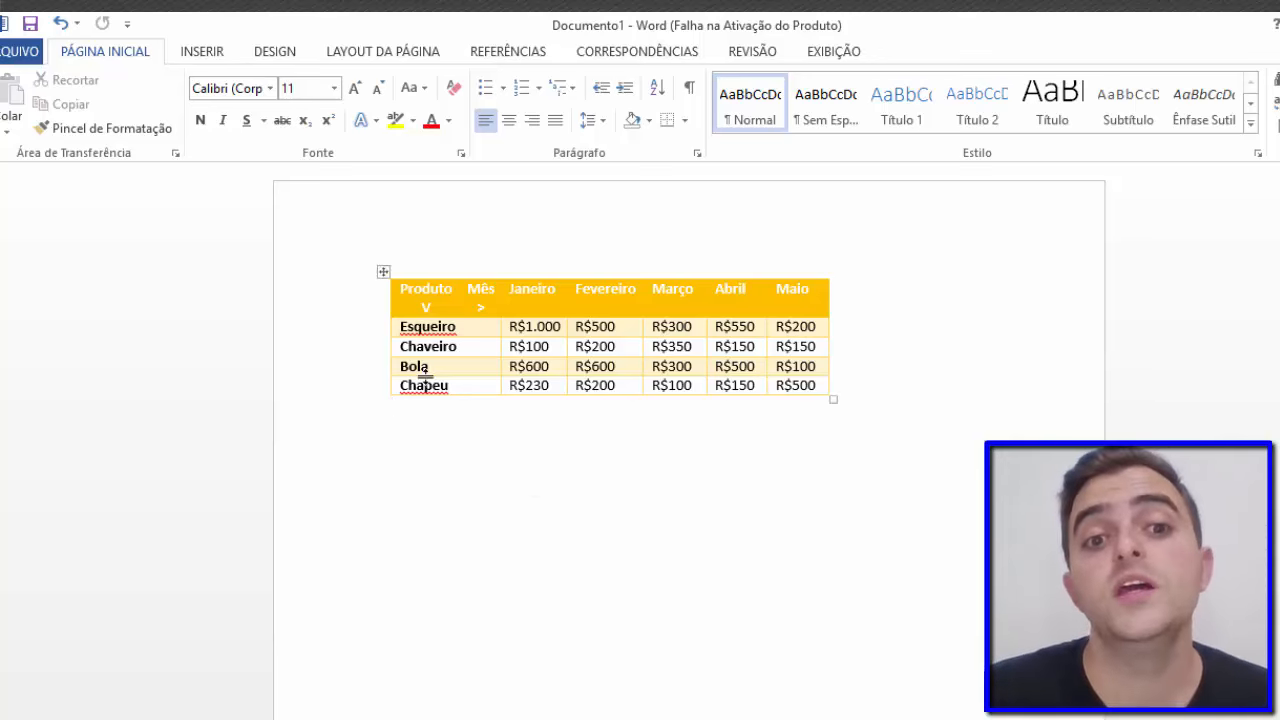
# - Format the Bola cell with red text and a blue fill
pyautogui.moveTo(394, 367)
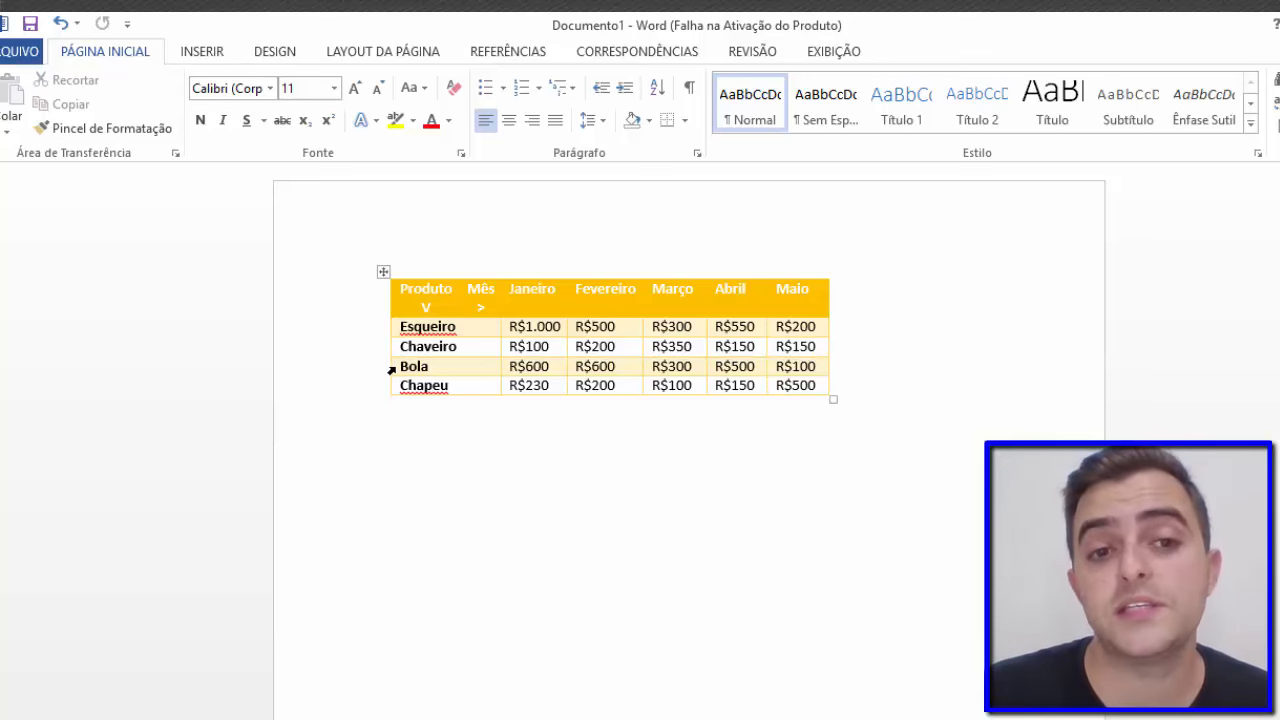
pyautogui.click(393, 372)
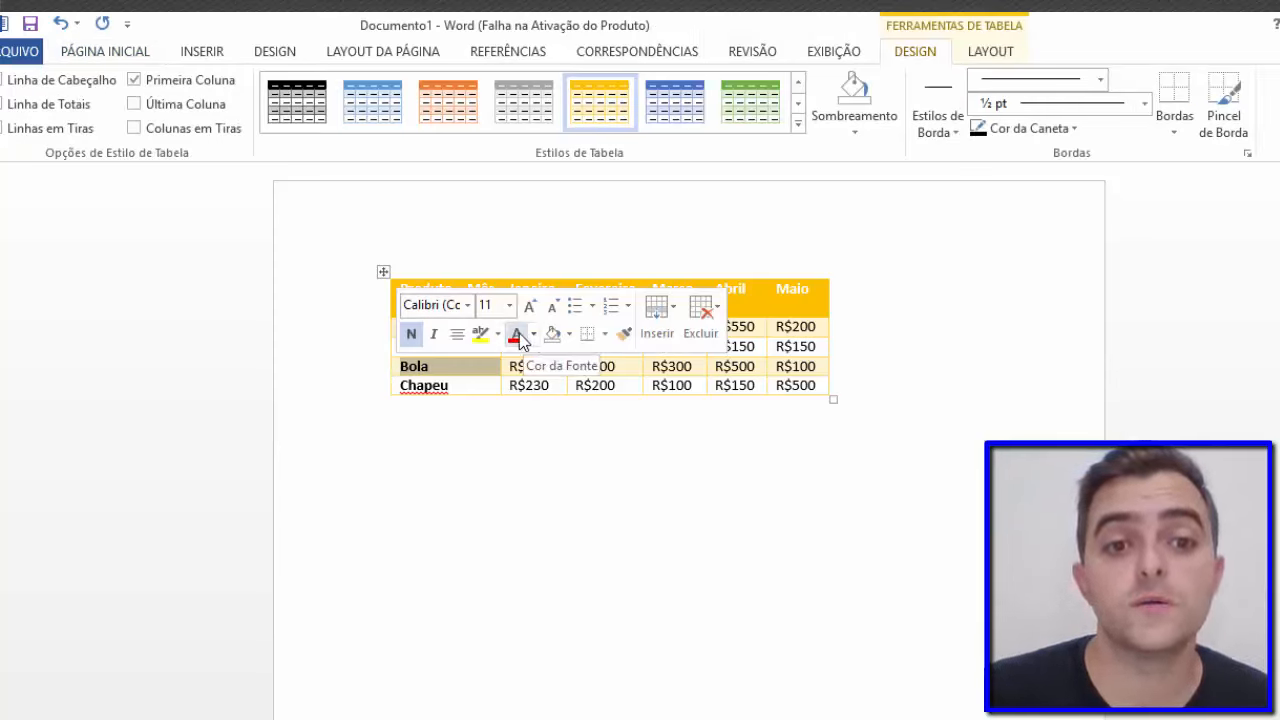
pyautogui.click(569, 334)
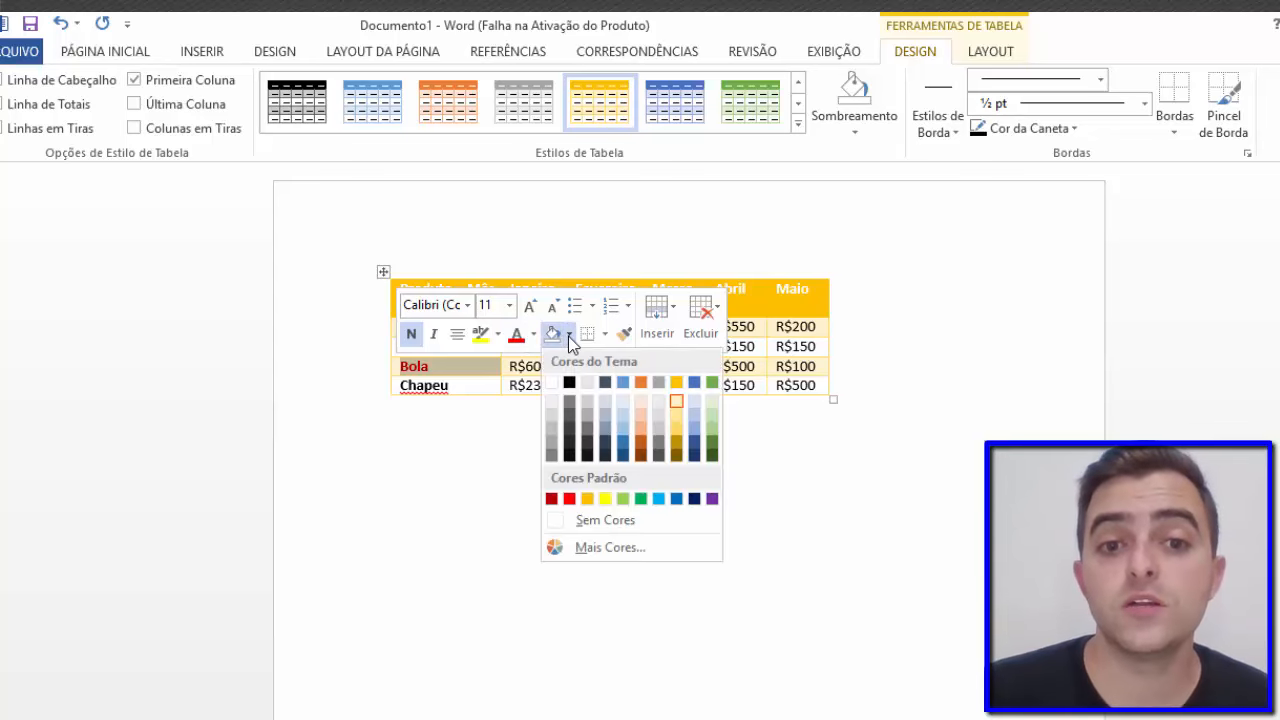
pyautogui.click(623, 382)
pyautogui.click(908, 538)
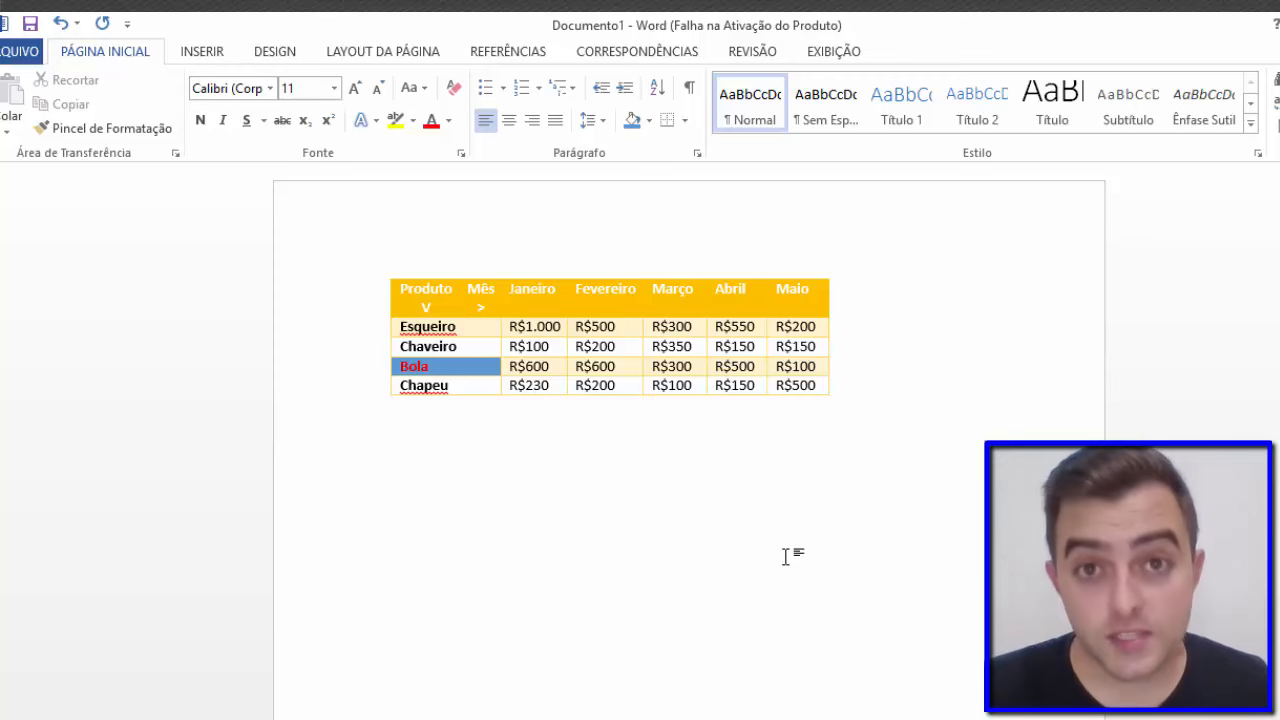
pyautogui.click(630, 366)
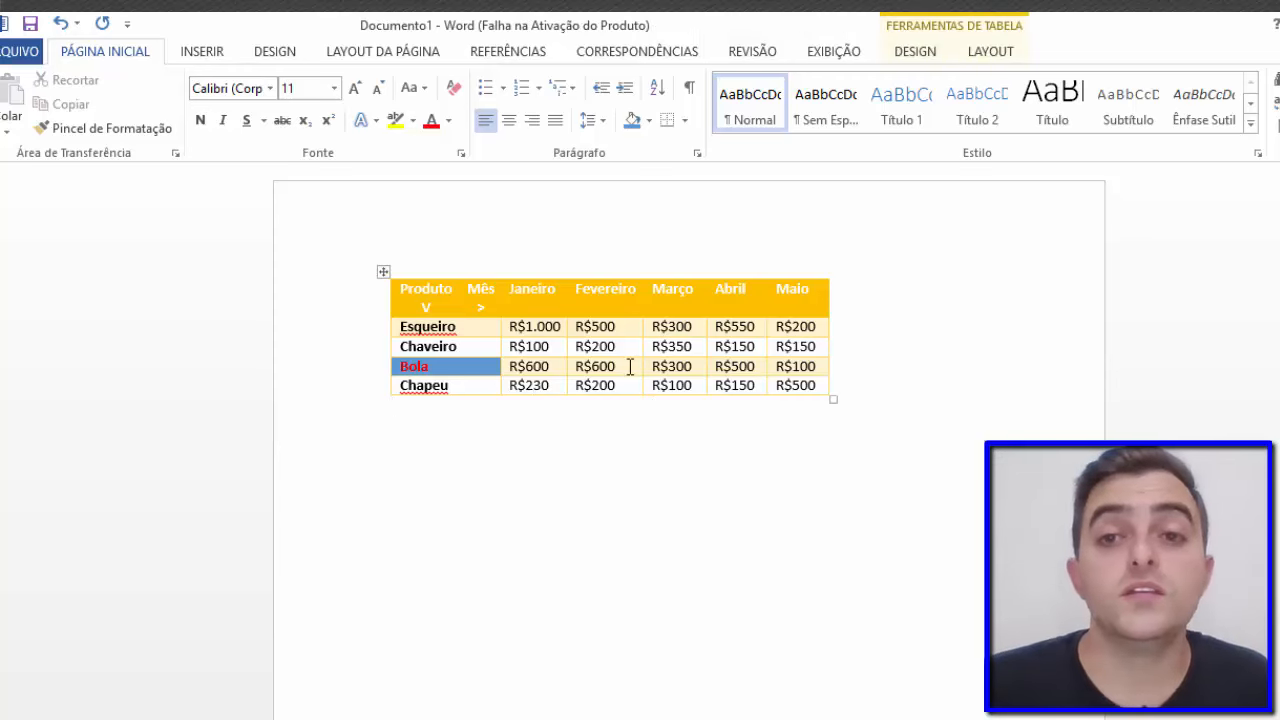
pyautogui.click(925, 51)
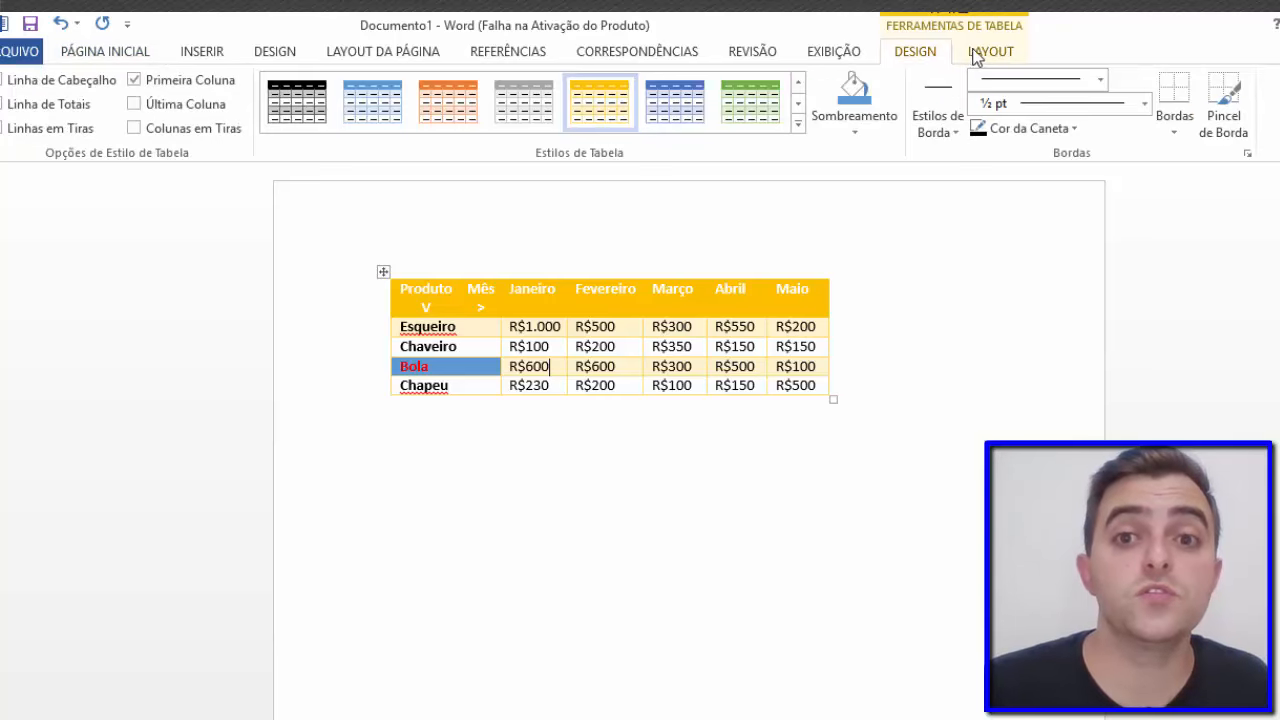
pyautogui.click(993, 51)
pyautogui.click(939, 50)
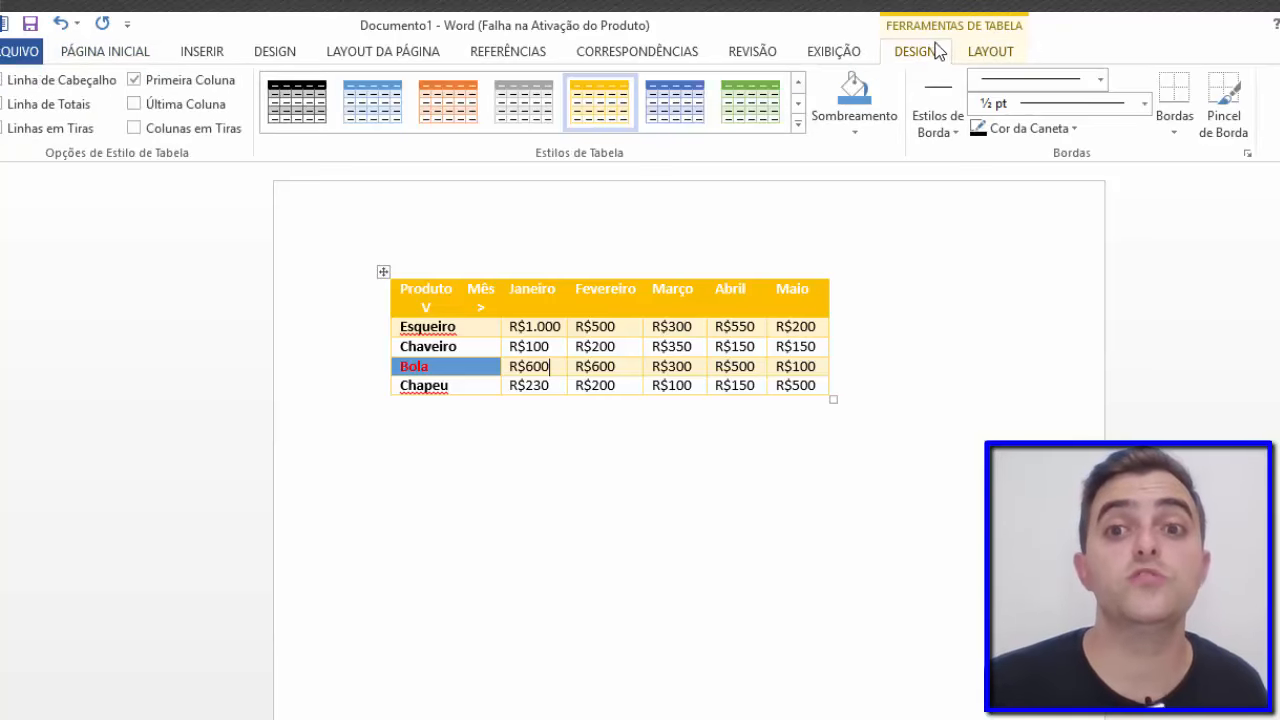
pyautogui.click(990, 51)
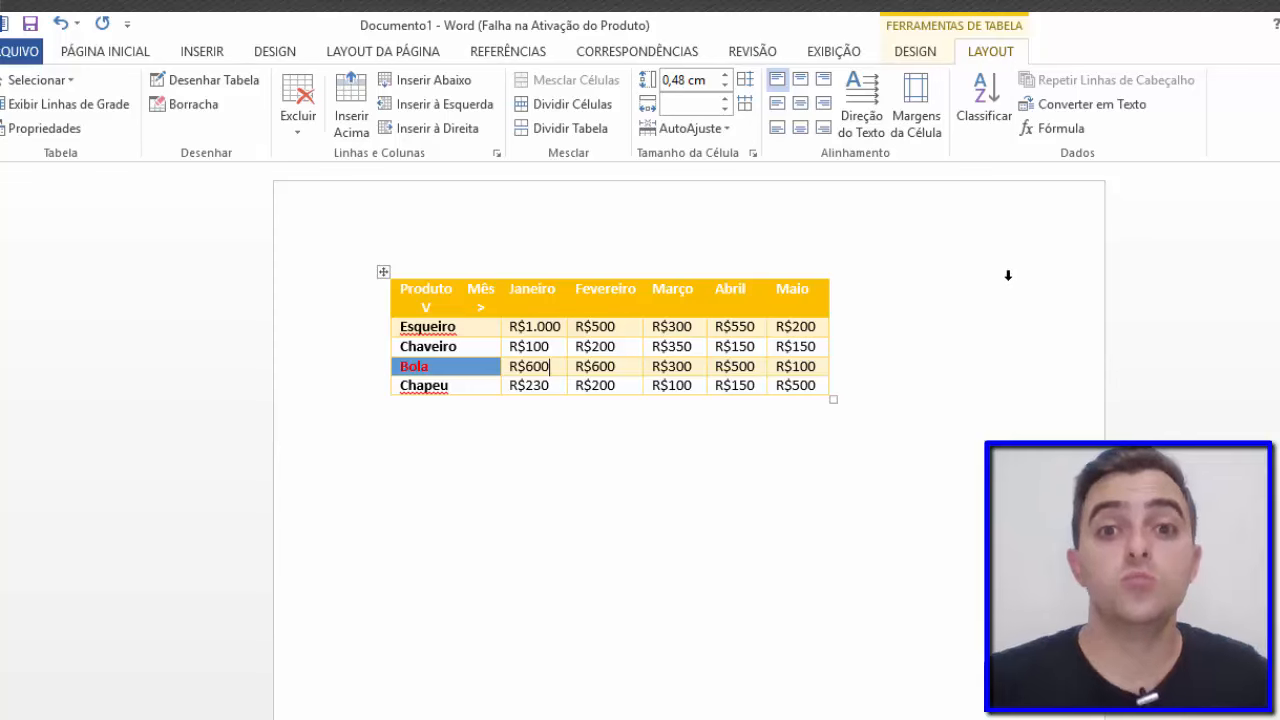